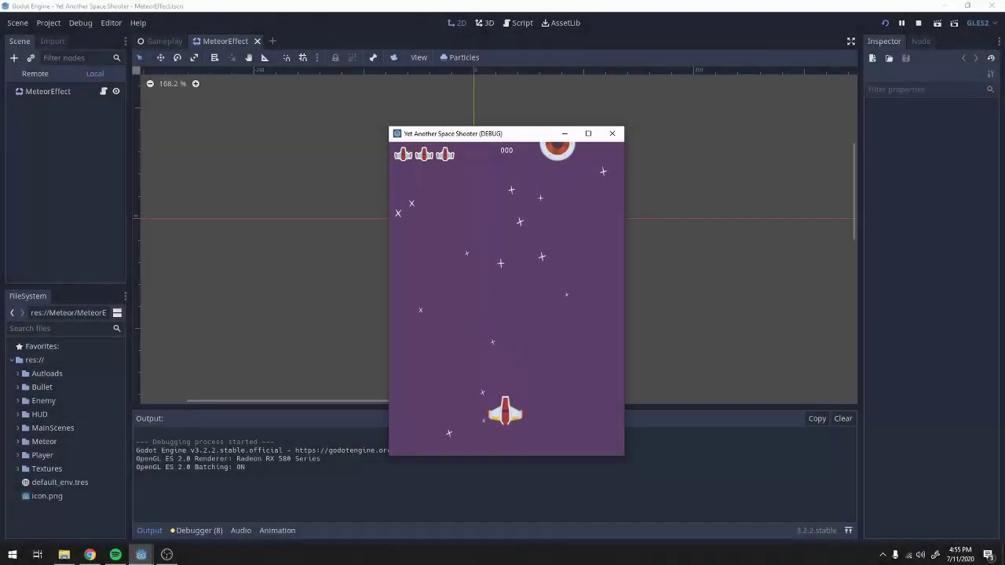
Play-test the running space shooter by flying the ship and firing at enemies, and close the game.
key("Up")
key("Right")
key("Left")
key("space")
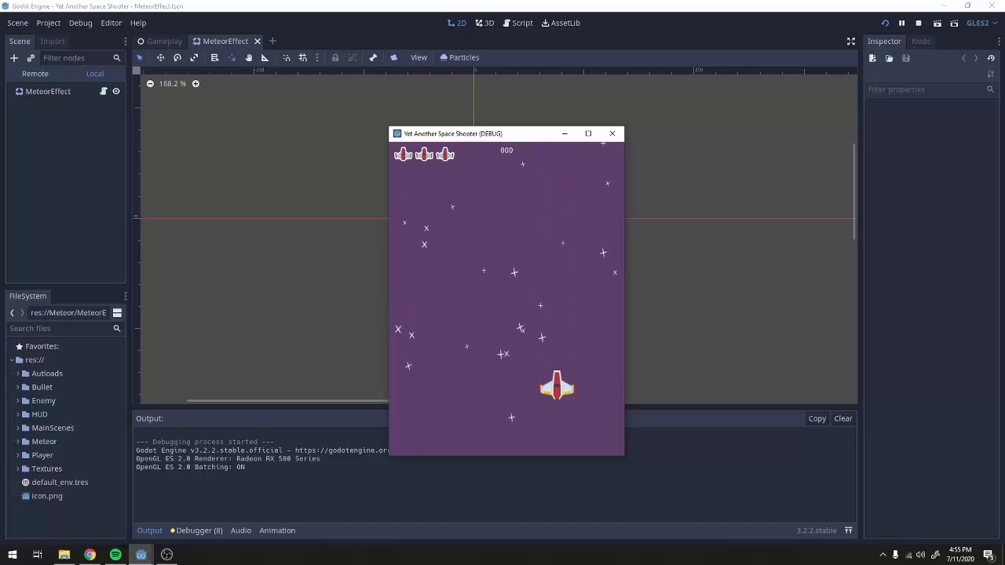
key("Left")
key("Right")
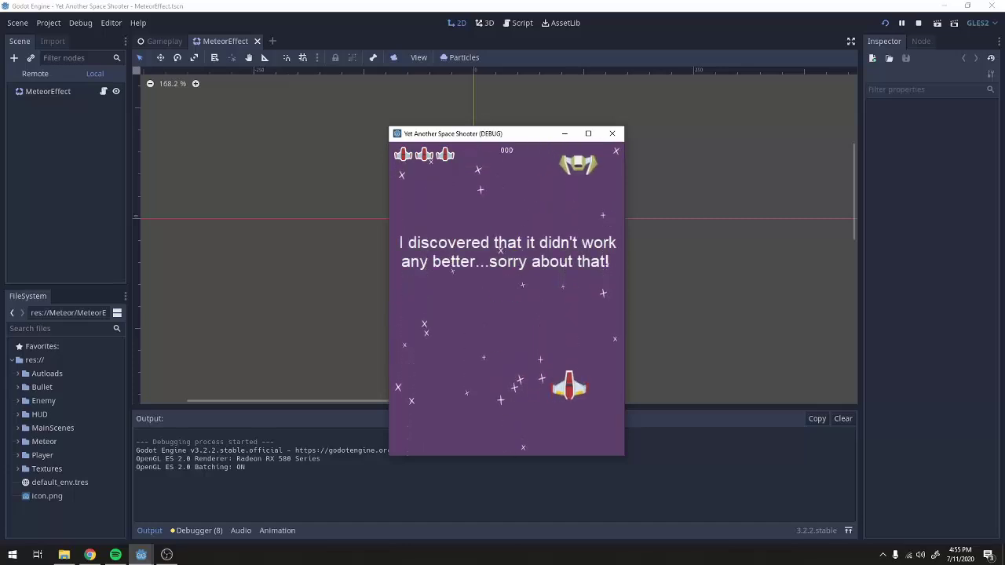
key("Left")
key("space")
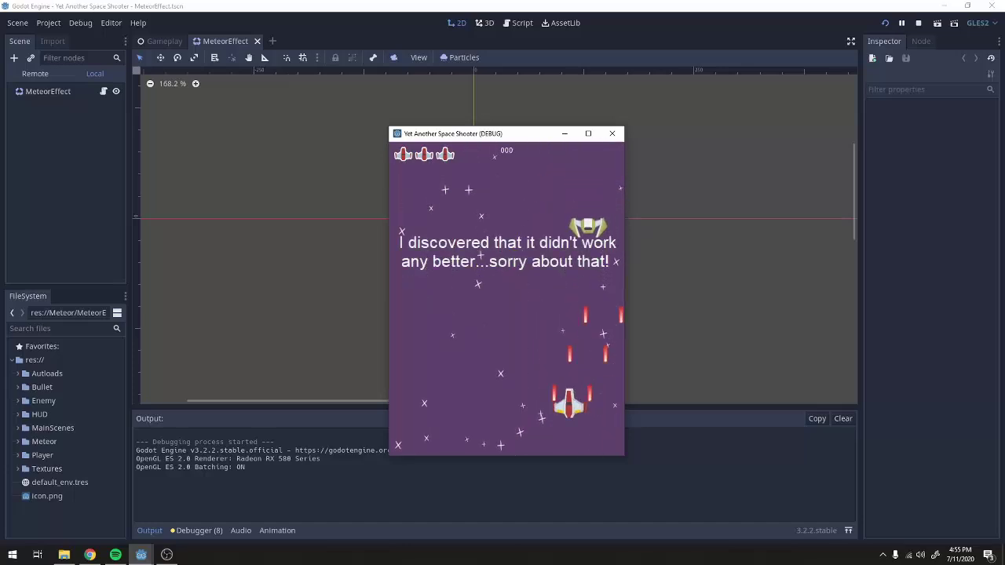
key("Left")
key("Left")
key("space")
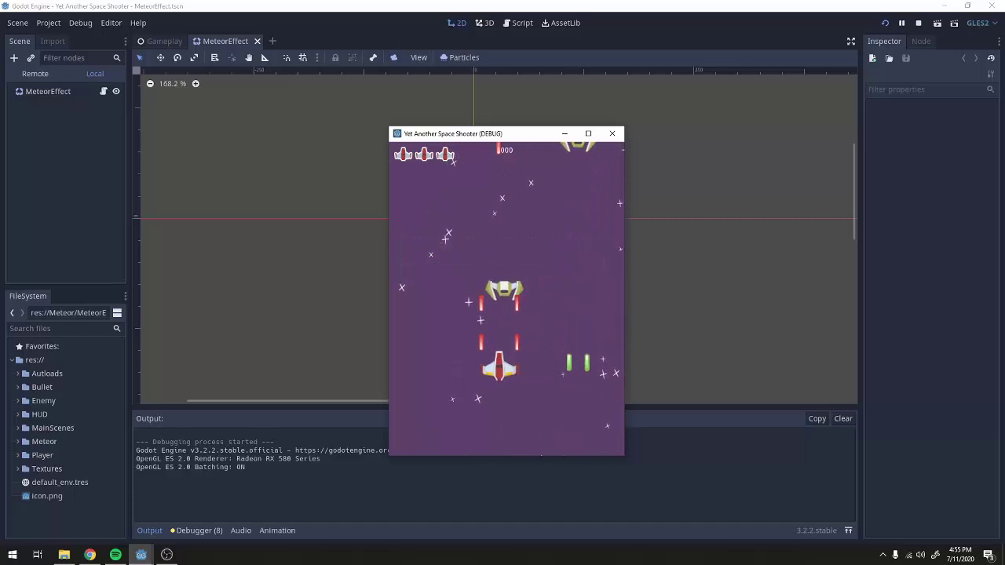
key("space")
key("Down")
key("Left")
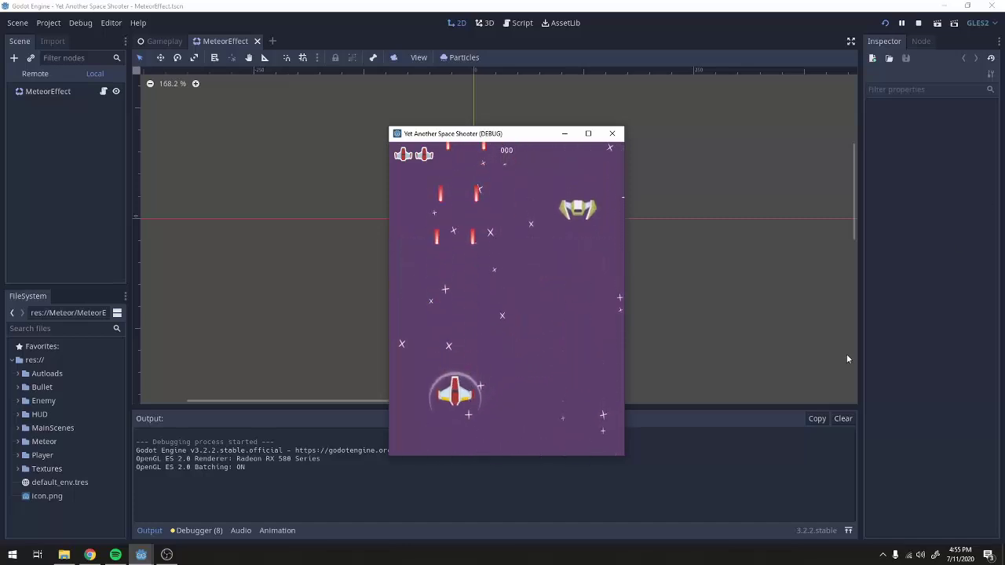
left_click(612, 134)
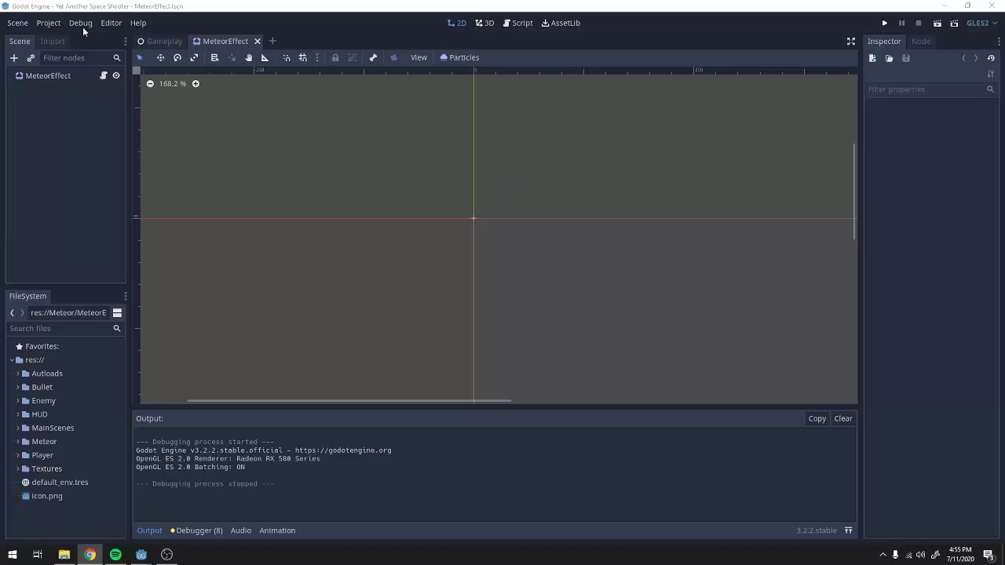
Create a new scene with a Node2D root and add a CPUParticles2D node as its child.
left_click(17, 22)
left_click(27, 37)
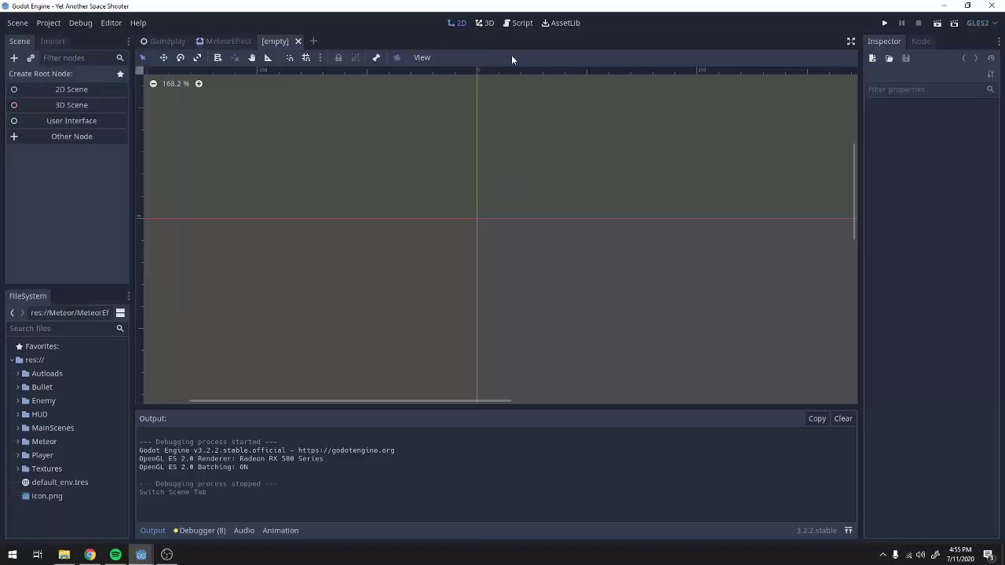
left_click(79, 90)
left_click(14, 59)
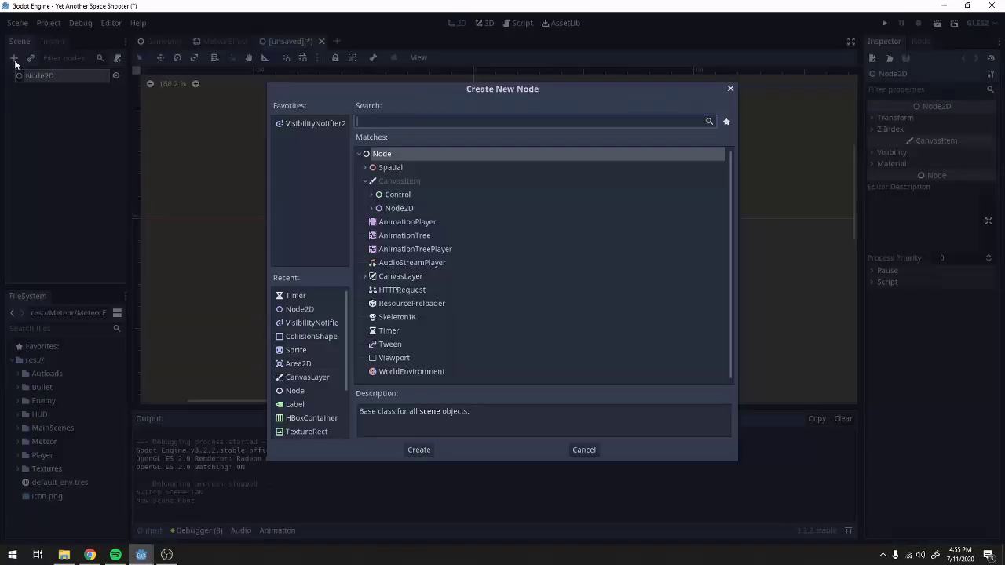
type("cpupart")
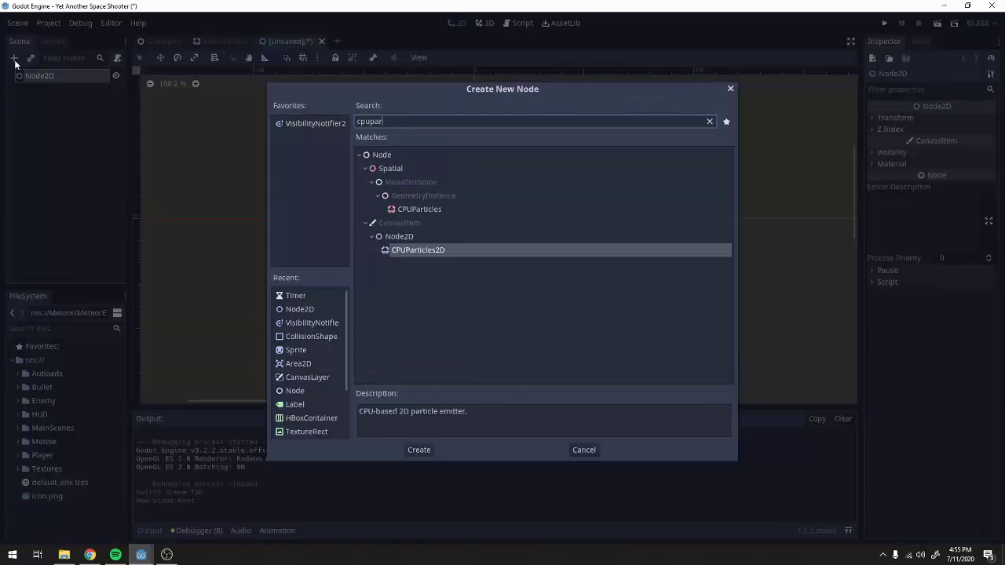
key("Return")
Make the CPUParticles2D node the scene root and delete the leftover Node2D.
right_click(66, 90)
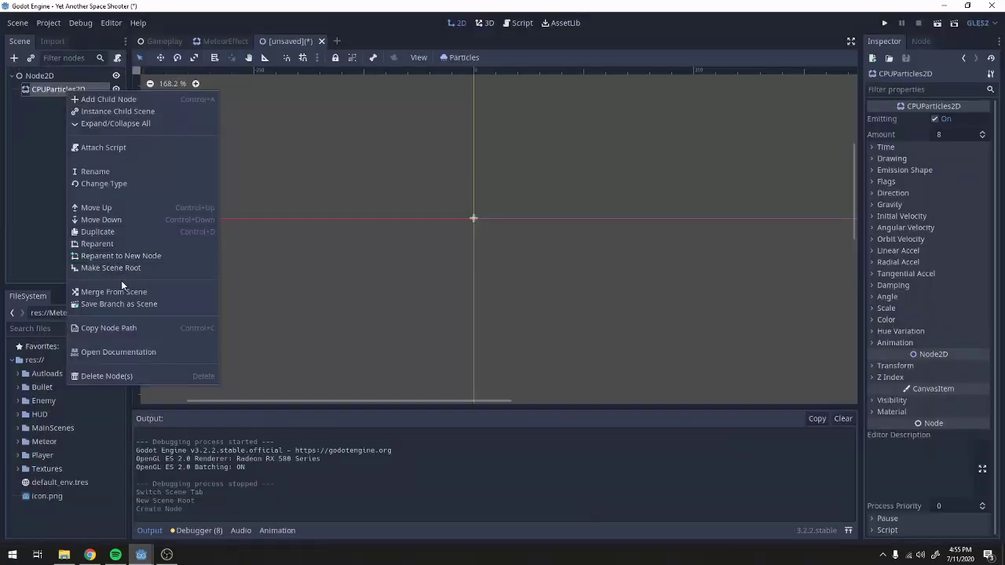
left_click(126, 270)
left_click(54, 89)
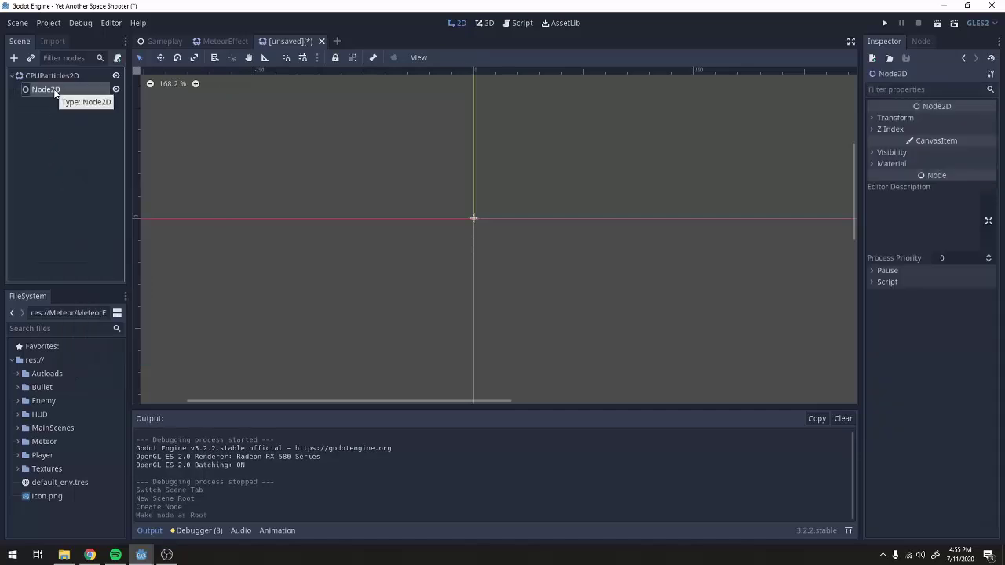
key("Delete")
key("Return")
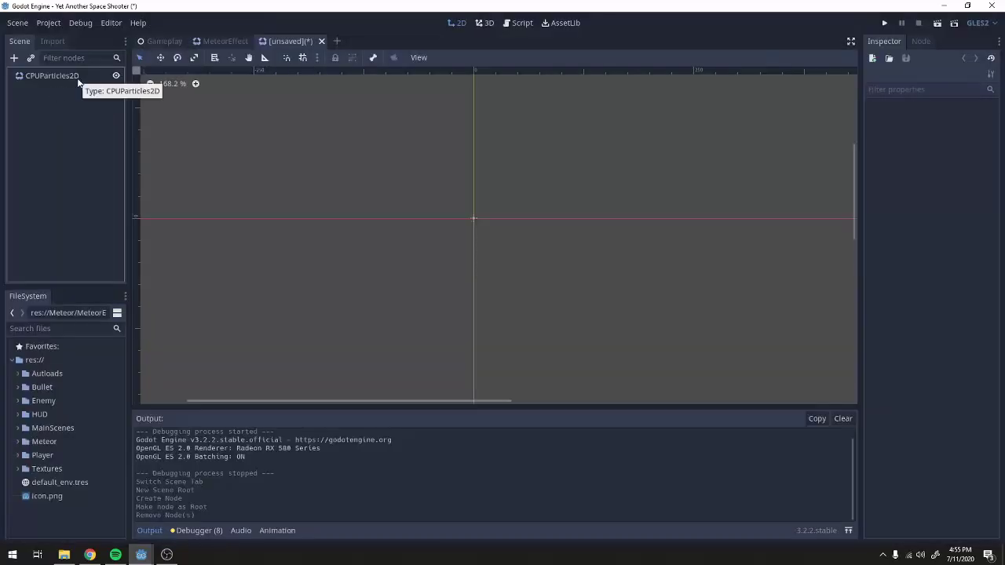
Rename the root node to EnemyExplosion and save the scene as EnemyExplosion.tscn in res://Enemy.
double_click(77, 77)
type("E")
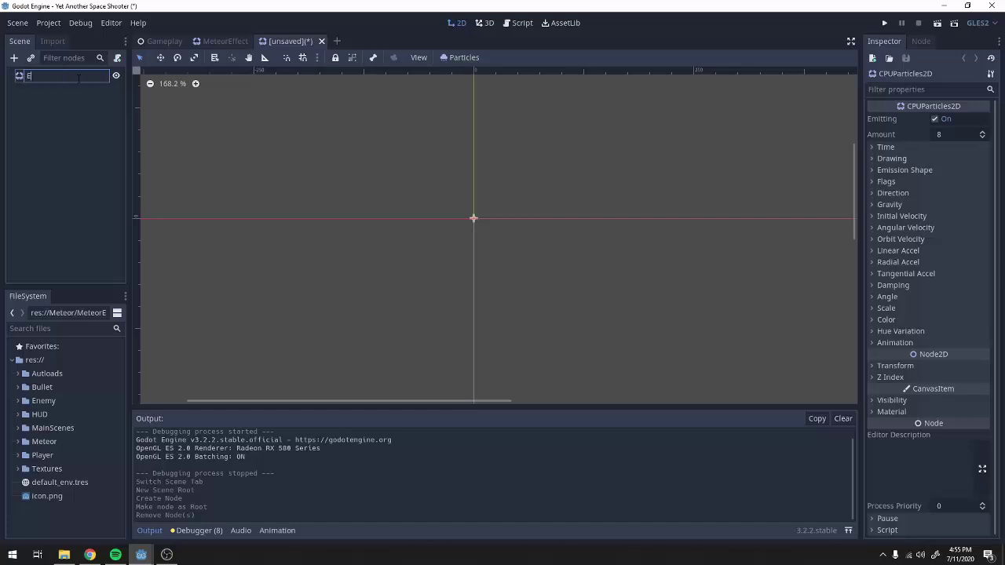
type("nemyExplosion")
key("Return")
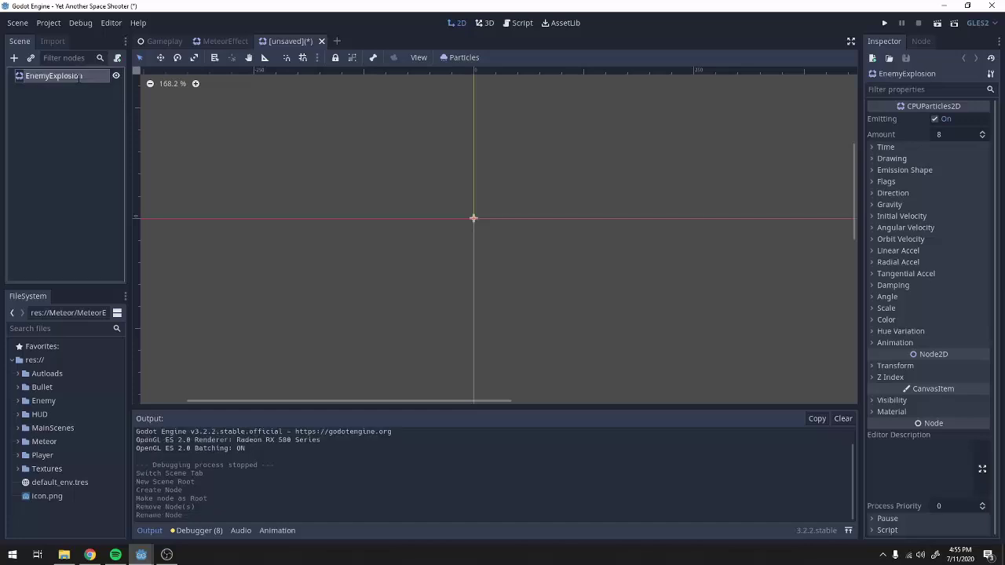
key("ctrl+s")
double_click(410, 136)
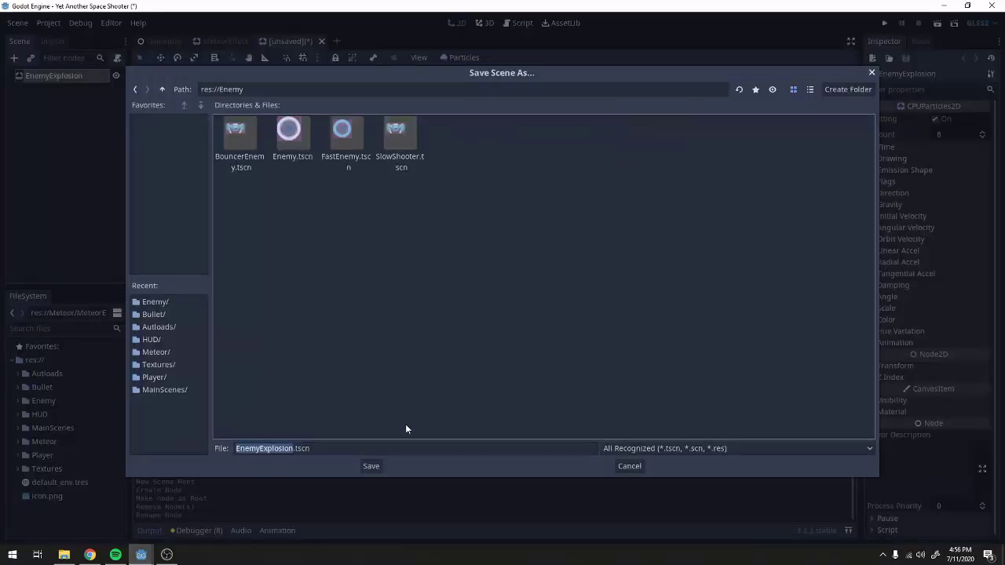
left_click(371, 466)
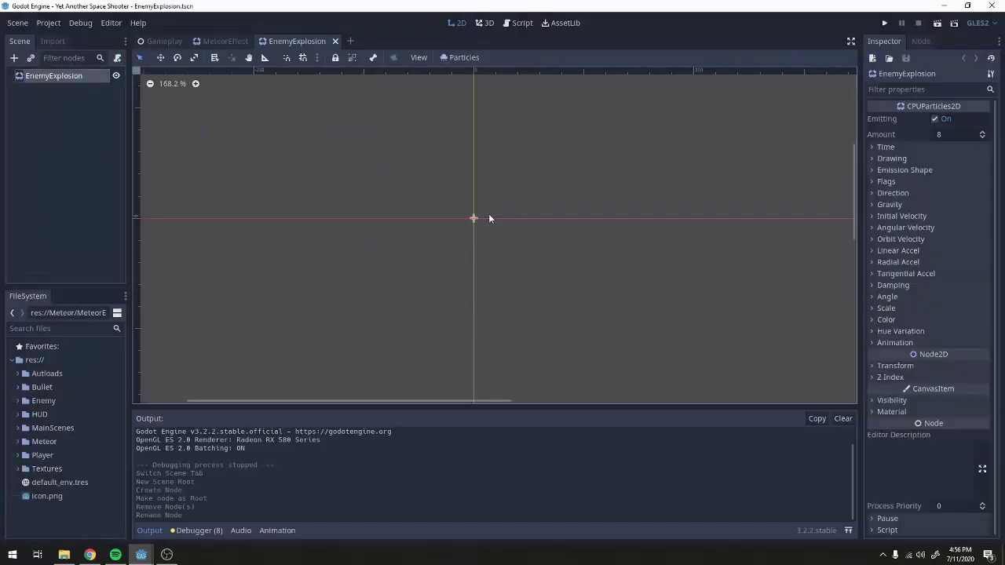
Set the EnemyExplosion emitter's X direction to 0 and its spread to 180.
scroll(477, 217, "up", 1)
scroll(477, 219, "up", 3)
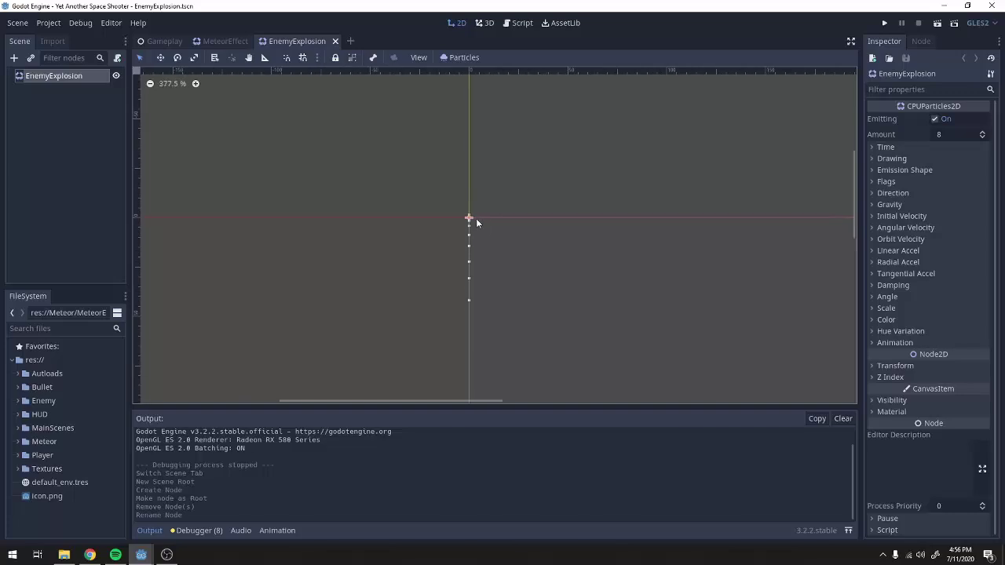
left_click(893, 192)
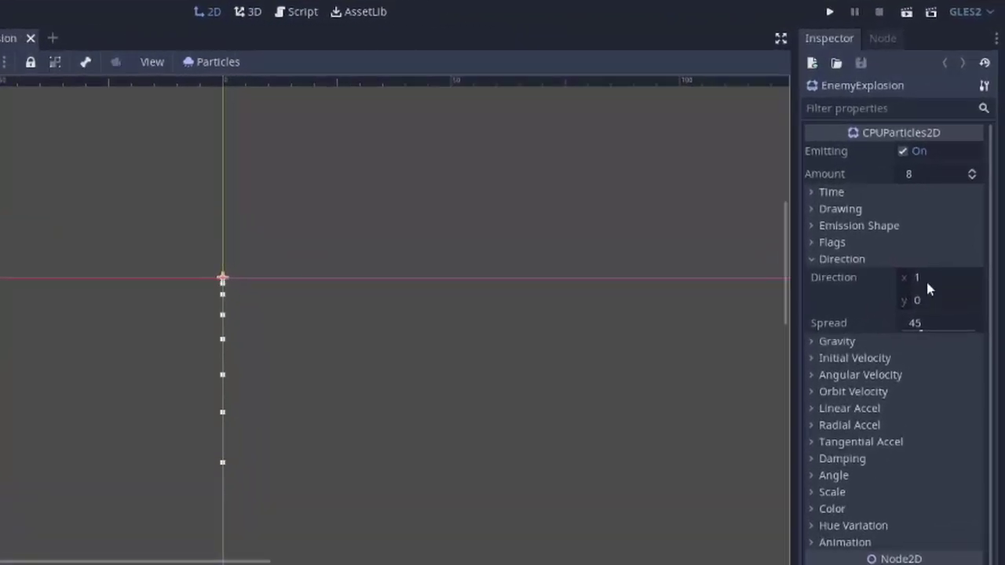
left_click(926, 284)
type("0")
left_click(932, 322)
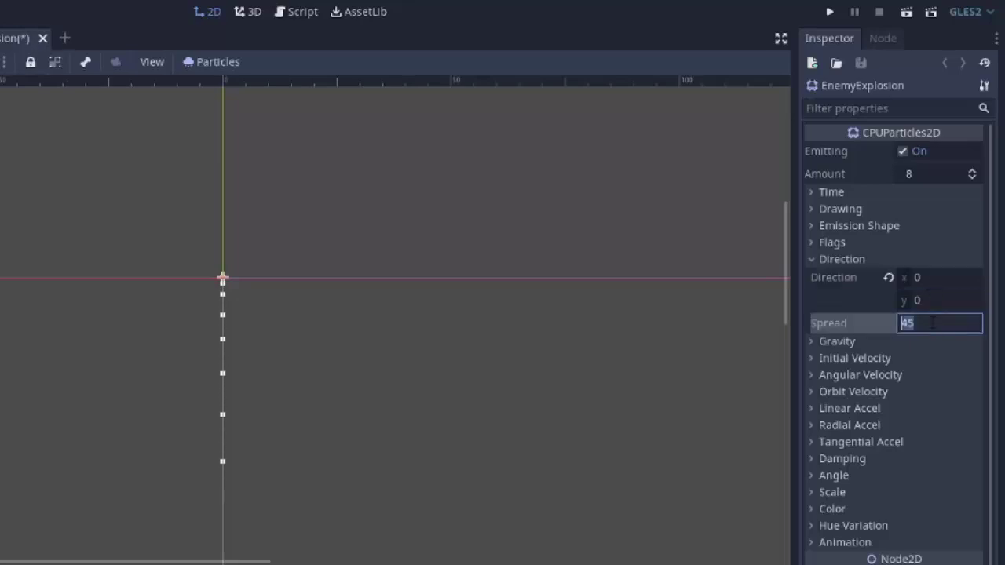
type("180")
key("Return")
Set the particles' Y gravity to 0 and their initial velocity to 100.
left_click(882, 342)
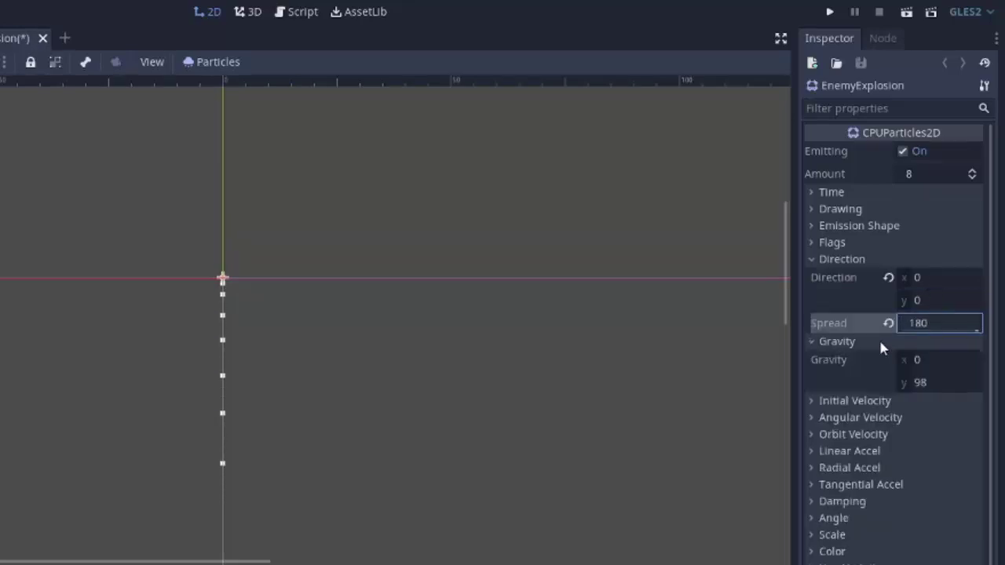
left_click(923, 382)
type("0")
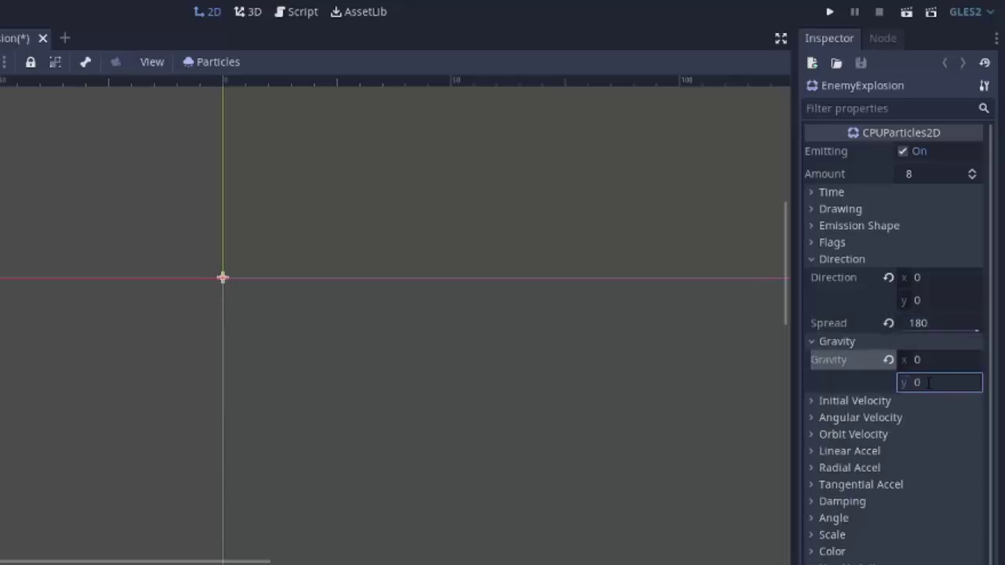
left_click(857, 401)
left_click(930, 418)
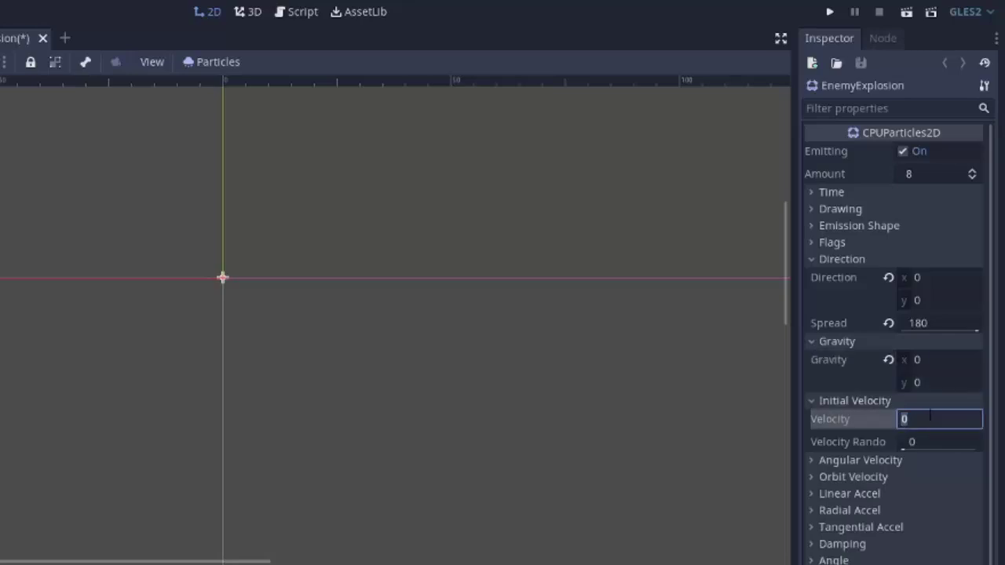
type("100")
key("Return")
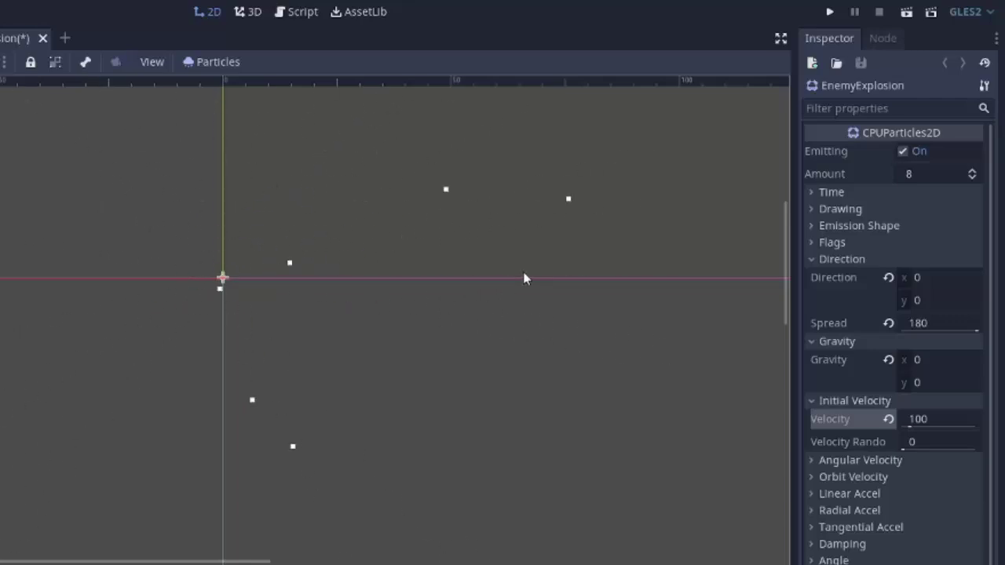
Set the particles' explosiveness to 1 and their lifetime to 0.5.
left_click(834, 192)
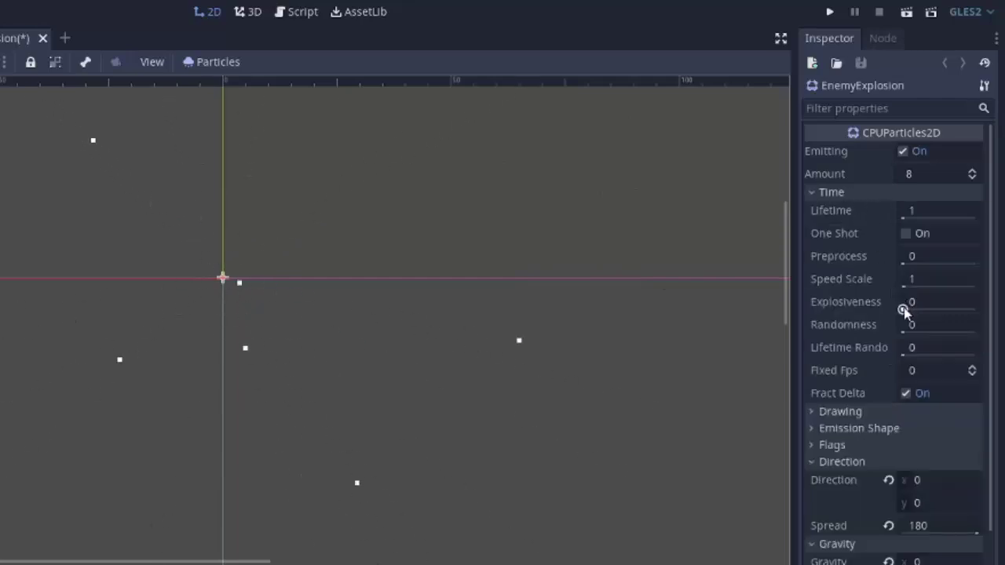
left_click_drag(904, 314, 984, 312)
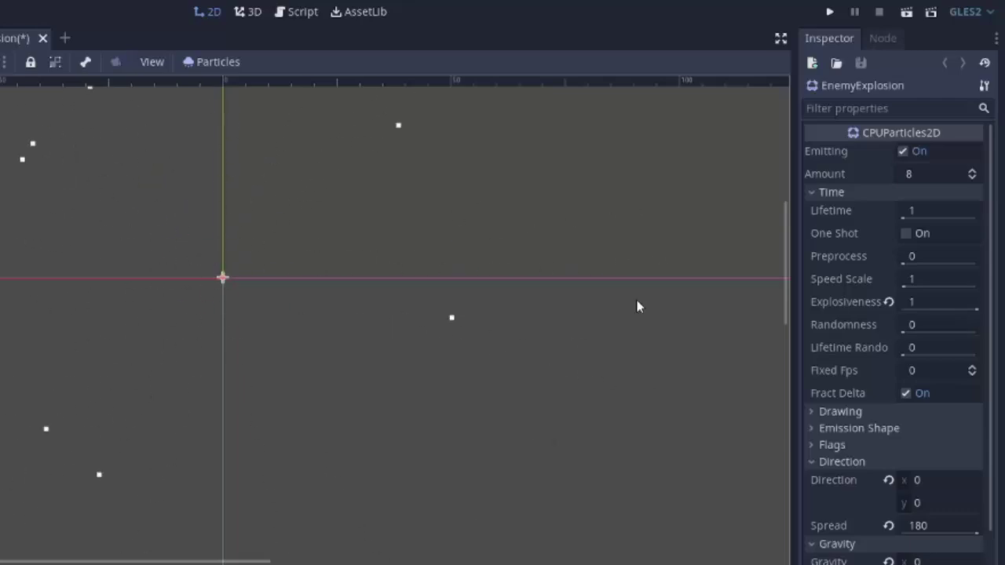
left_click(922, 209)
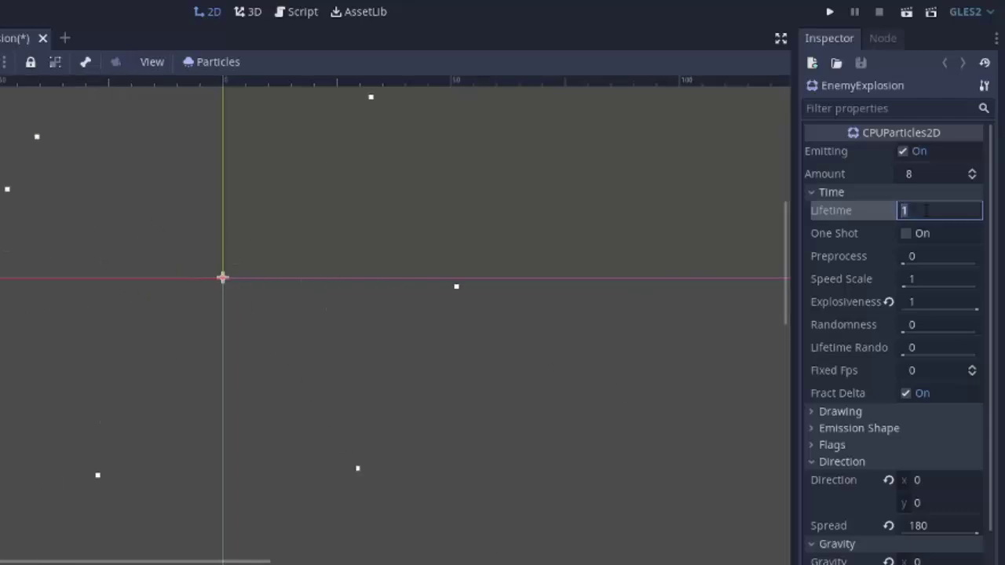
type("0.5")
key("Return")
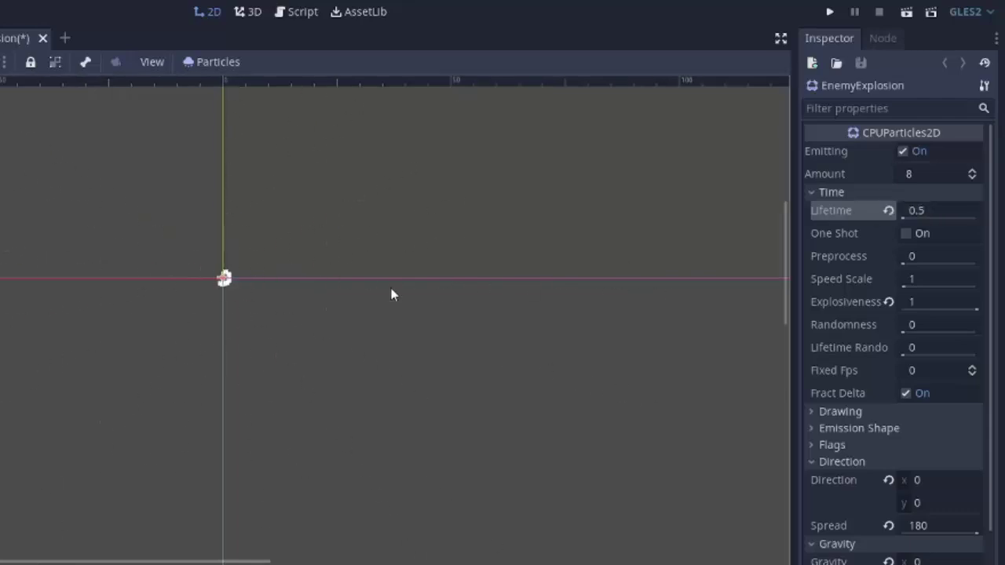
Set the particle amount to 50 and the initial velocity randomness to 0.8.
left_click(930, 175)
type("50")
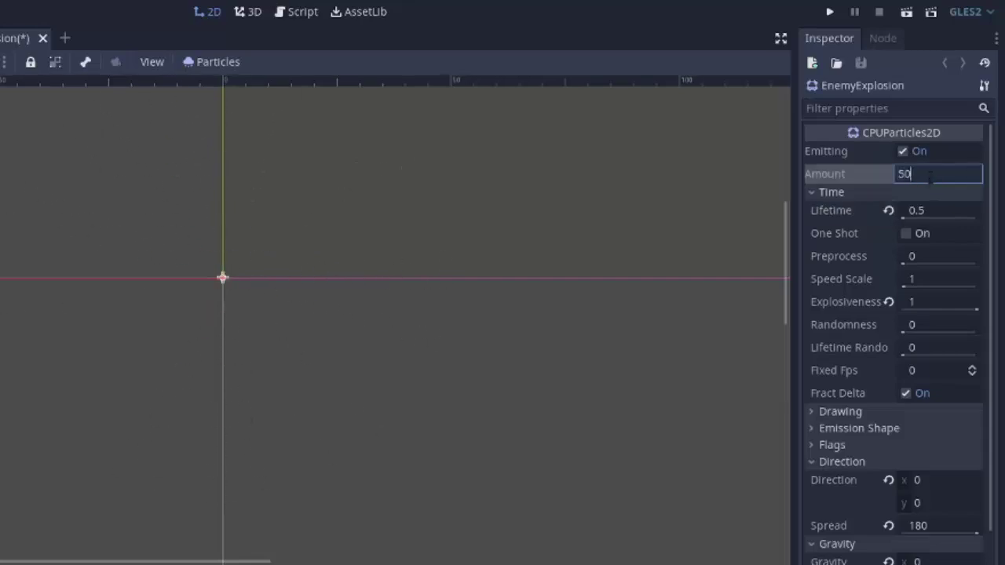
key("Return")
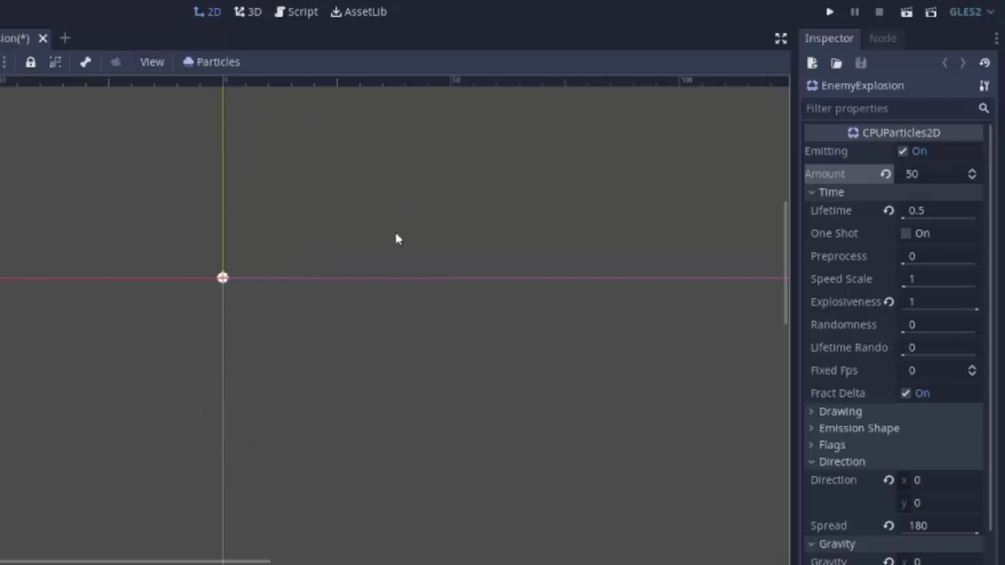
scroll(872, 313, "down", 5)
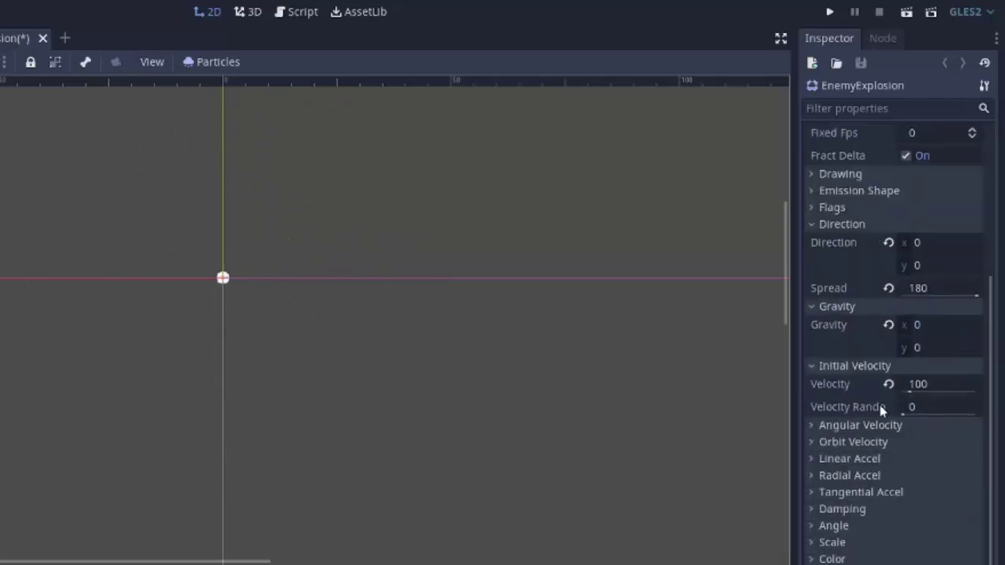
left_click_drag(906, 414, 963, 415)
Change the particles' color to a fully saturated orange and reselect the EnemyExplosion emitter.
left_click(830, 558)
scroll(864, 522, "down", 4)
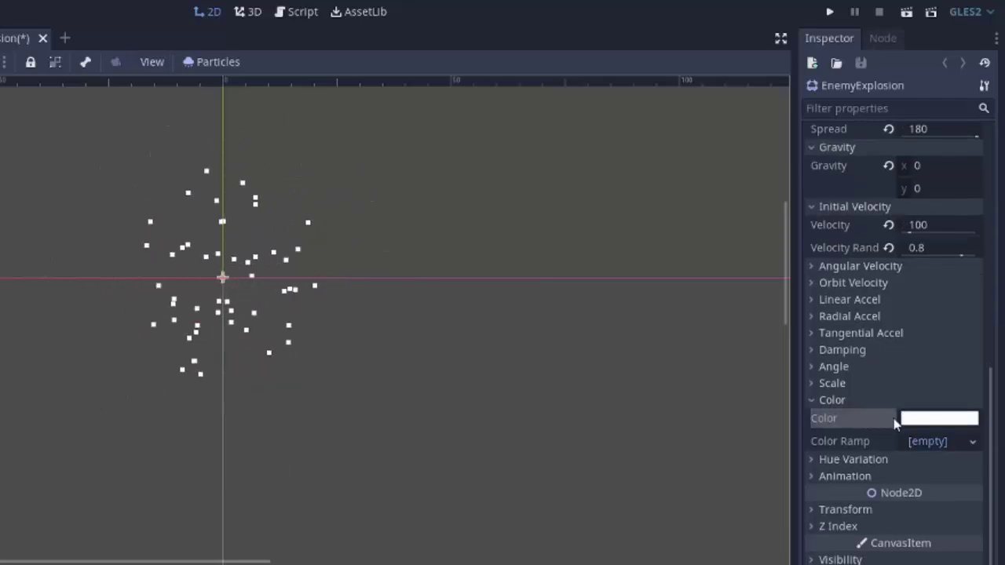
left_click(951, 424)
left_click(891, 64)
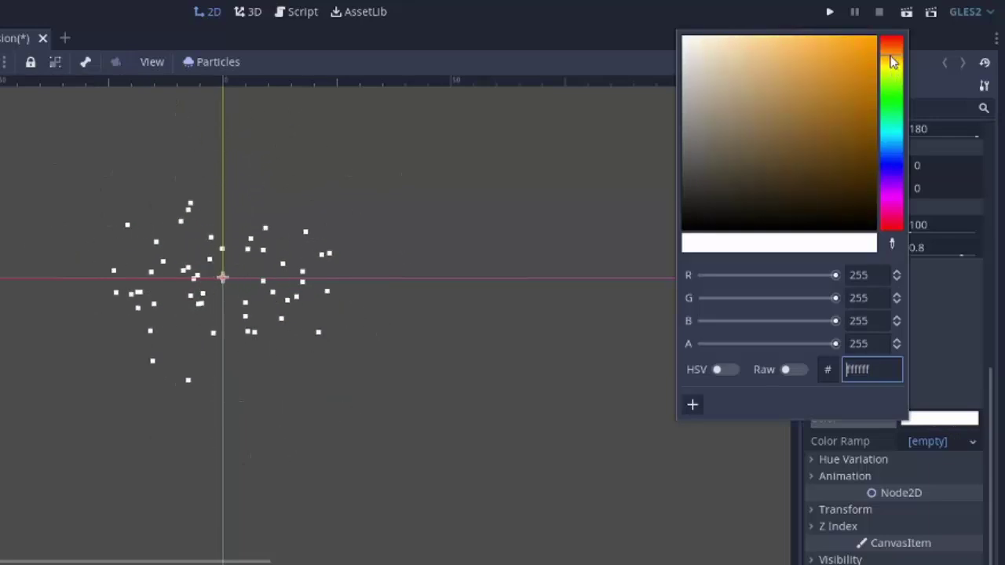
left_click(875, 36)
left_click(589, 169)
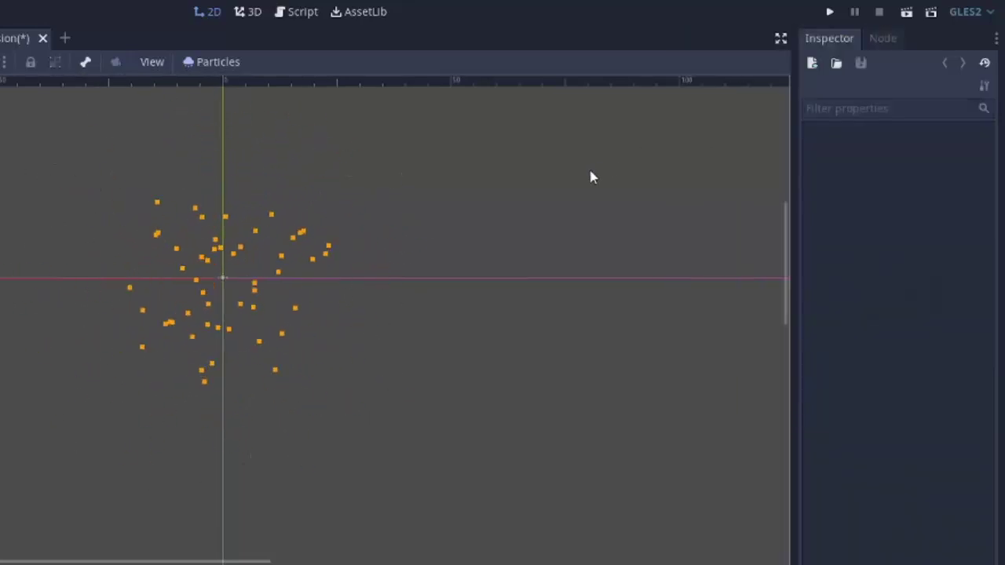
left_click(223, 278)
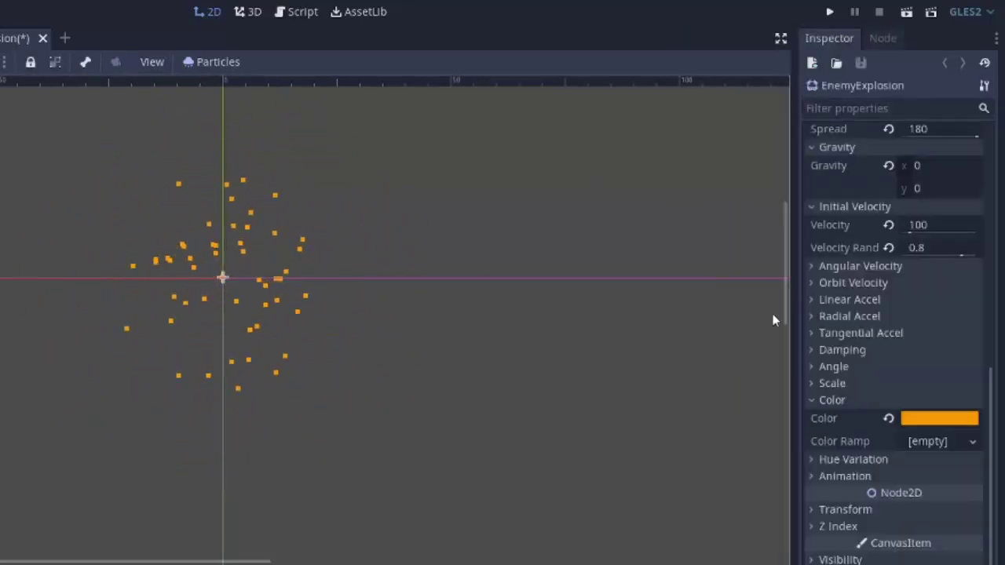
scroll(863, 306, "up", 6)
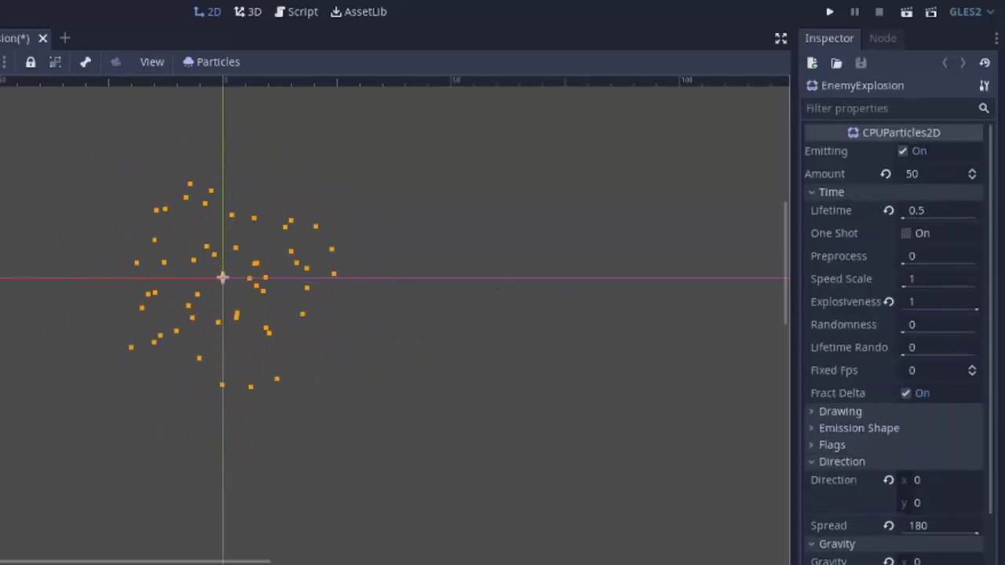
Enable One Shot on the EnemyExplosion emitter, trigger a test burst by turning Emitting on, and save the scene.
key("Escape")
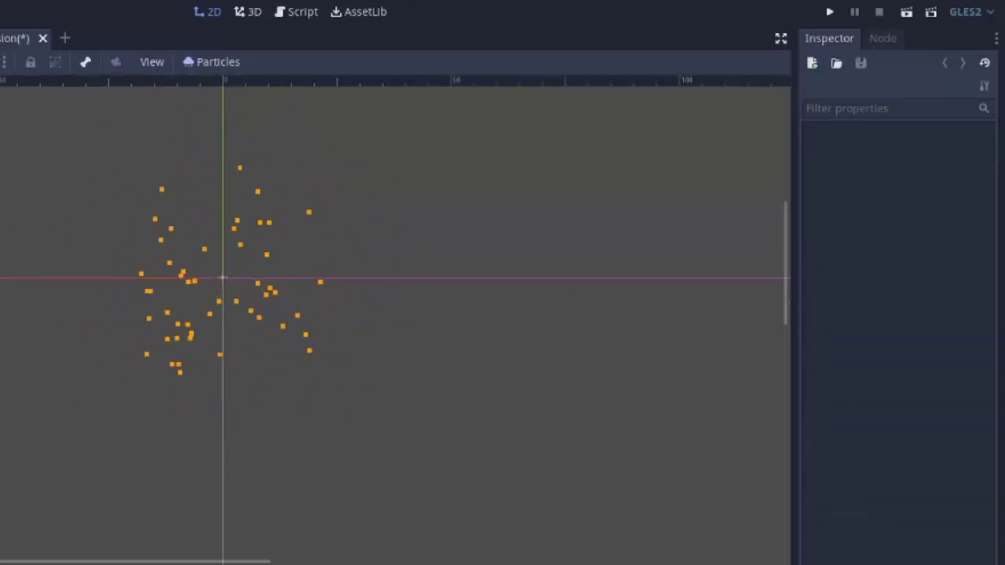
left_click(120, 274)
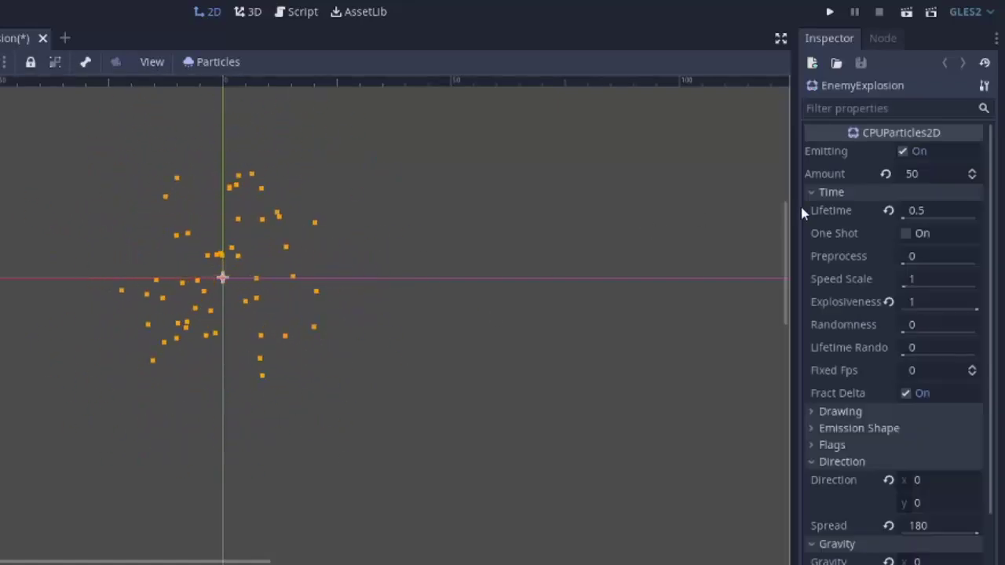
scroll(726, 215, "up", 4)
middle_click_drag(230, 230, 360, 227)
scroll(359, 228, "down", 1)
left_click(906, 234)
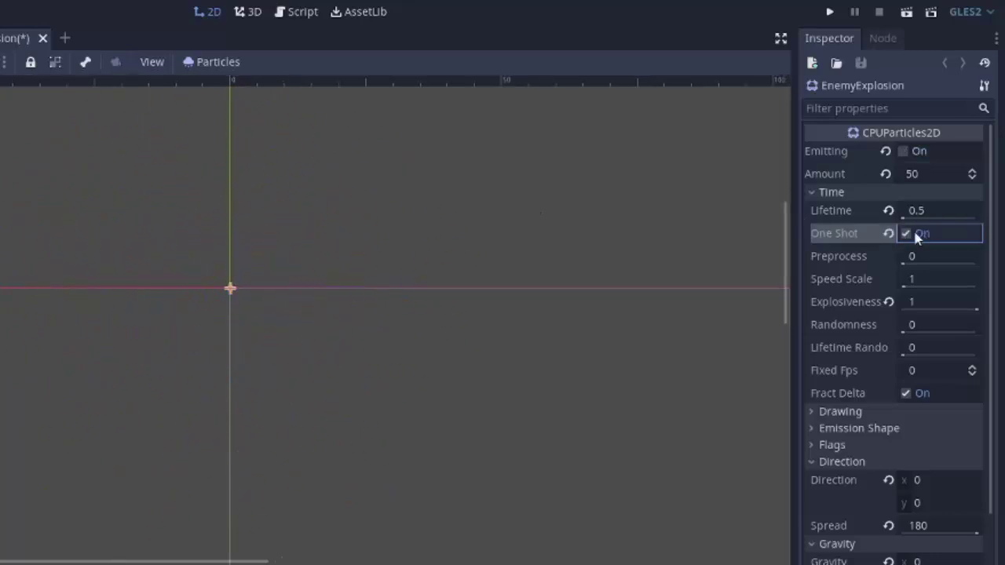
left_click(903, 152)
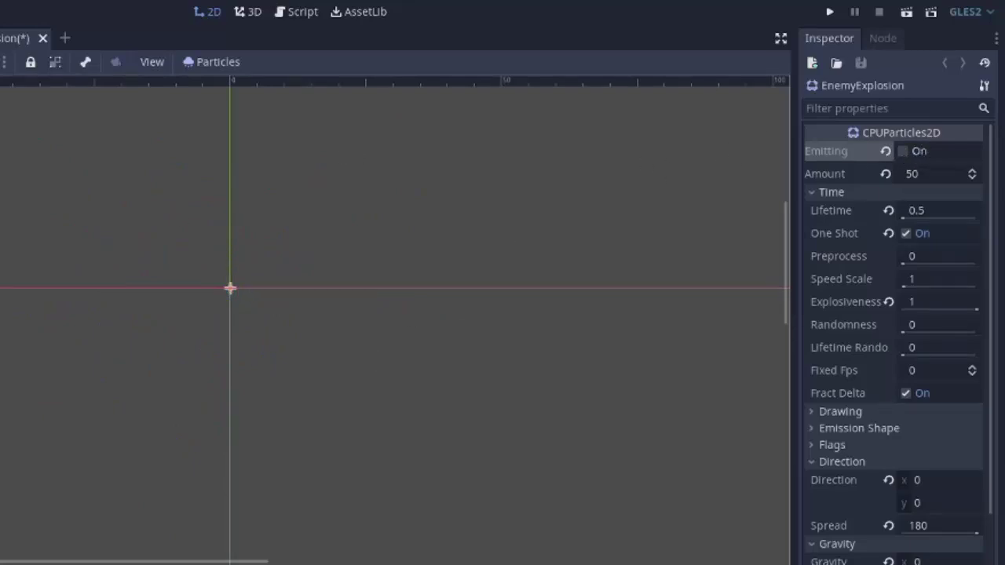
key("ctrl+s")
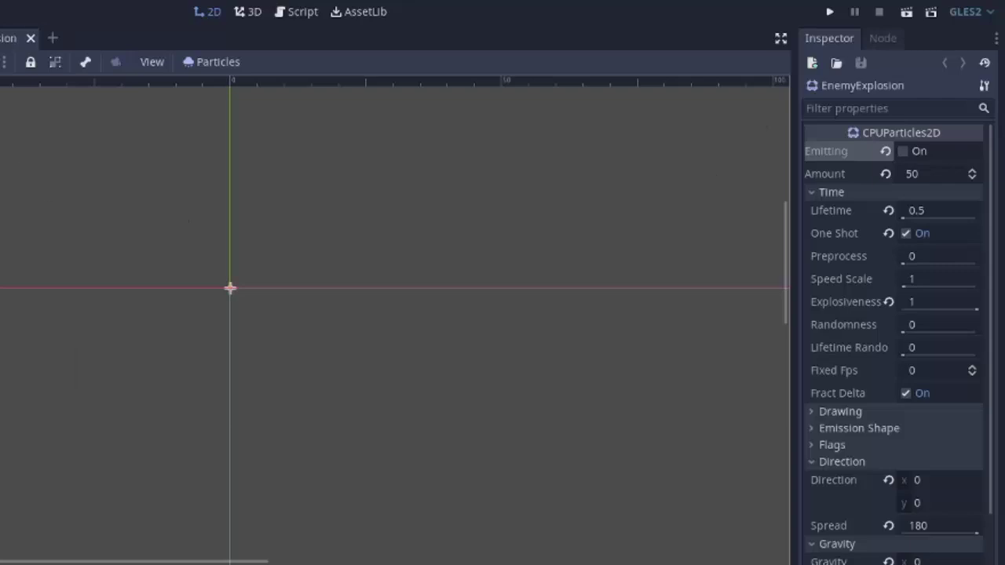
Attach a new EnemyExplosion.gd script to the emitter and clear the template code below the extends line.
left_click(170, 66)
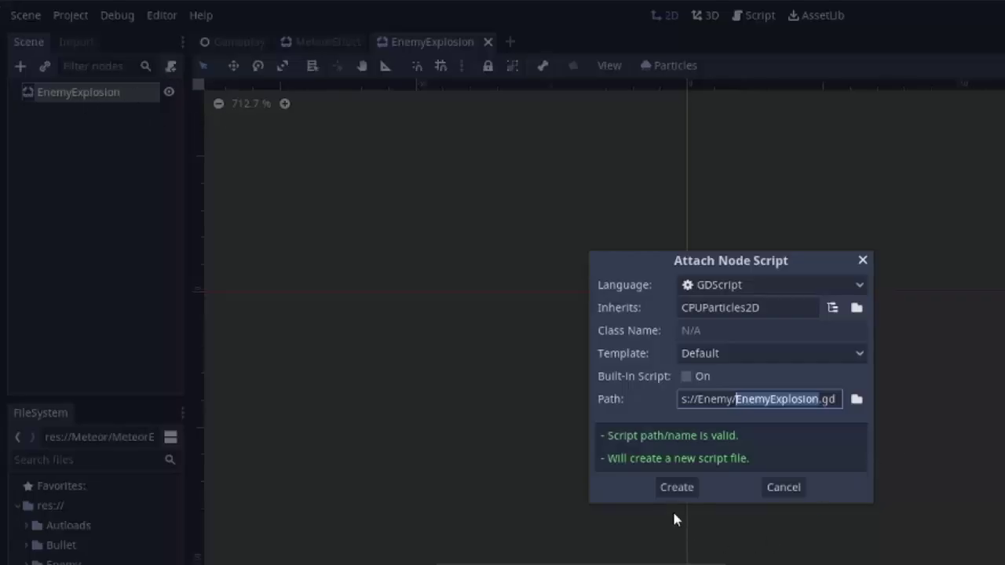
left_click(676, 486)
left_click_drag(369, 345, 369, 121)
key("BackSpace")
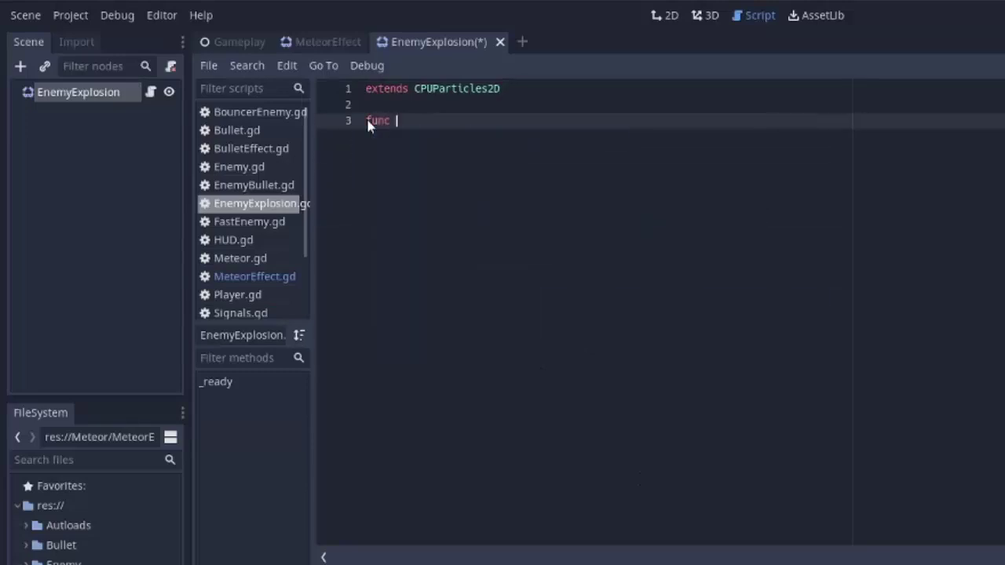
Write a _ready() function that sets emitting = true.
type("func _ready():")
key("Return")
type("e")
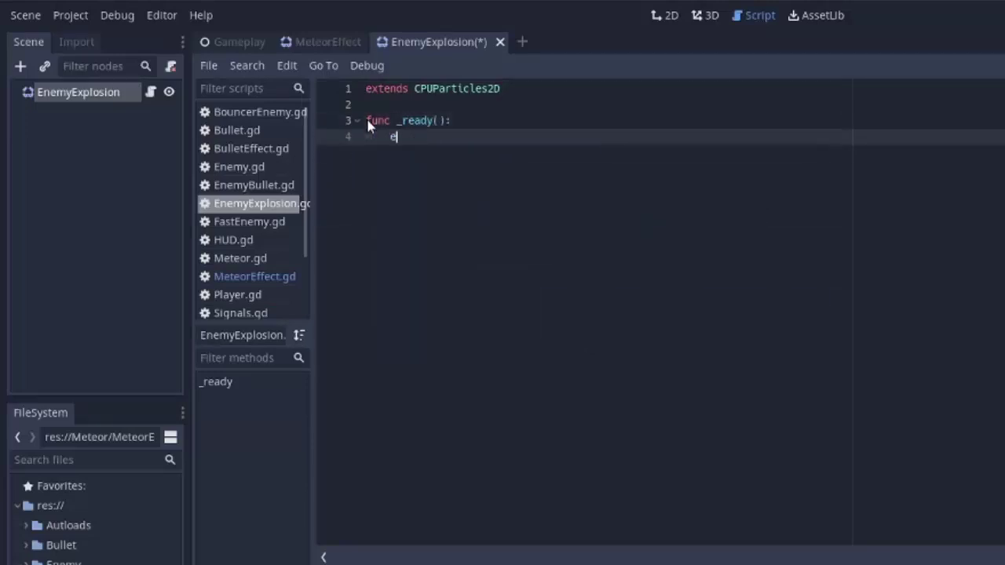
type("mitting = true")
key("Return")
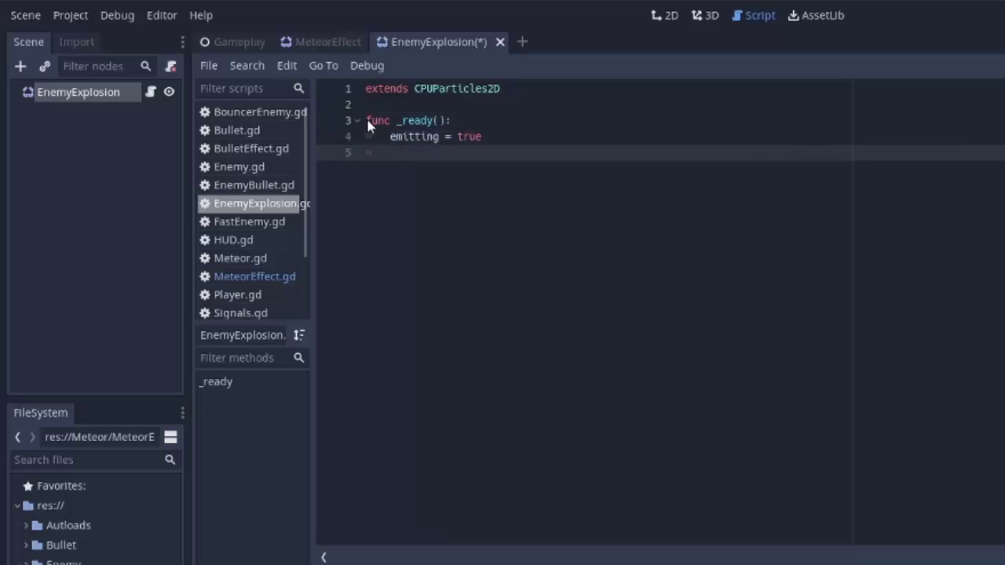
key("Return")
key("BackSpace")
Add a _process(delta) function that calls queue_free() if !emitting, saving the script along the way.
type("f")
key("ctrl+s")
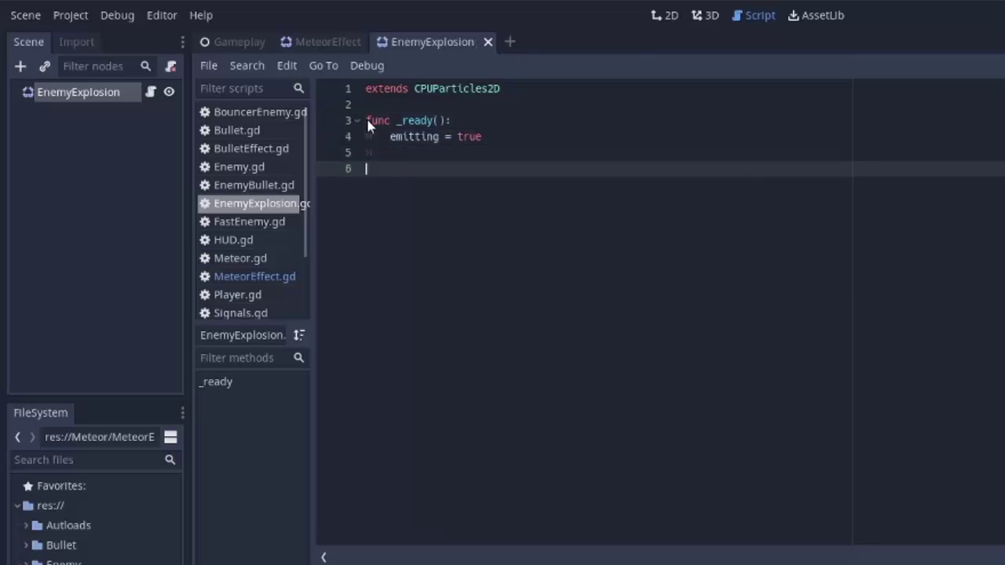
type("unc _p")
key("Return")
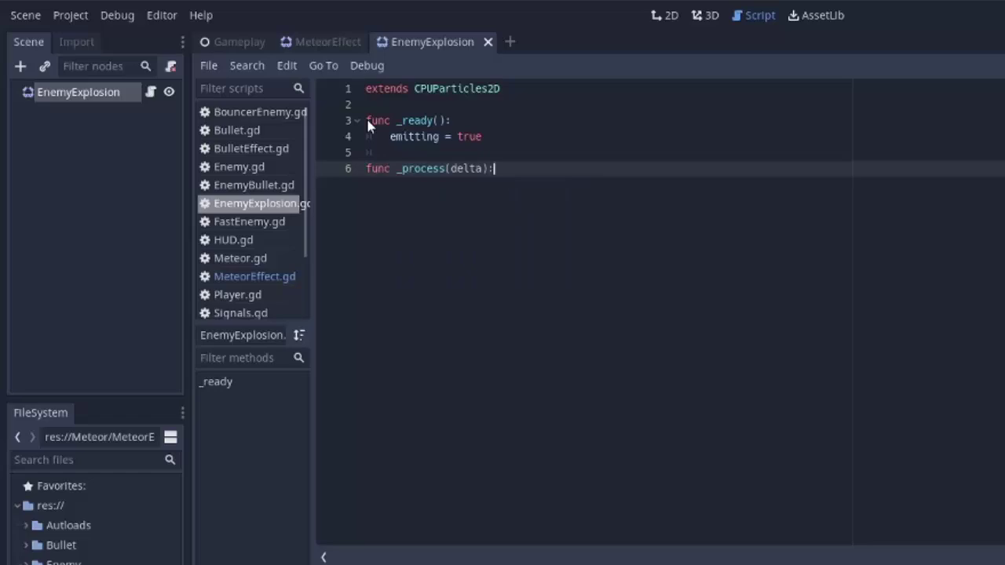
key("Return")
type("if !emitting:")
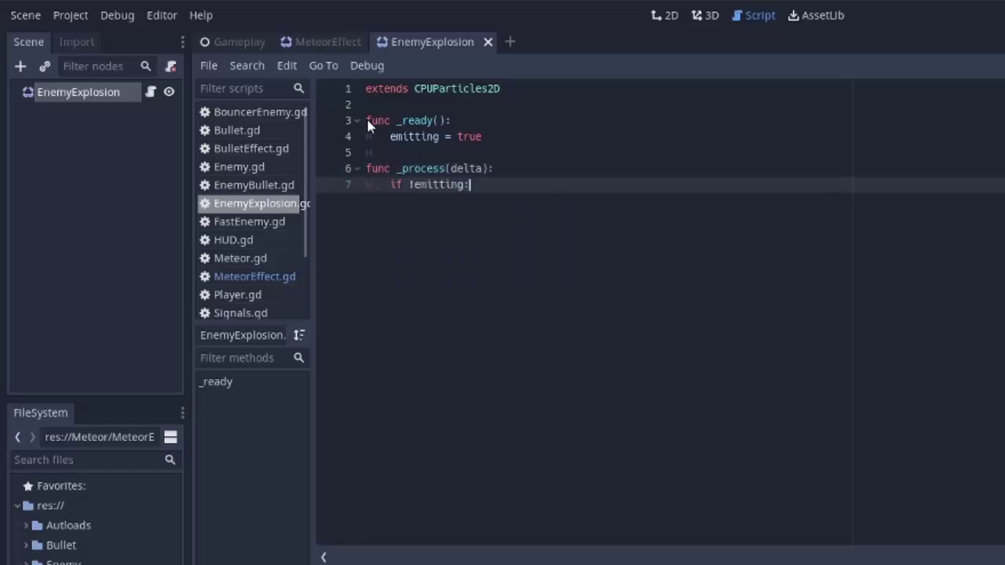
key("Return")
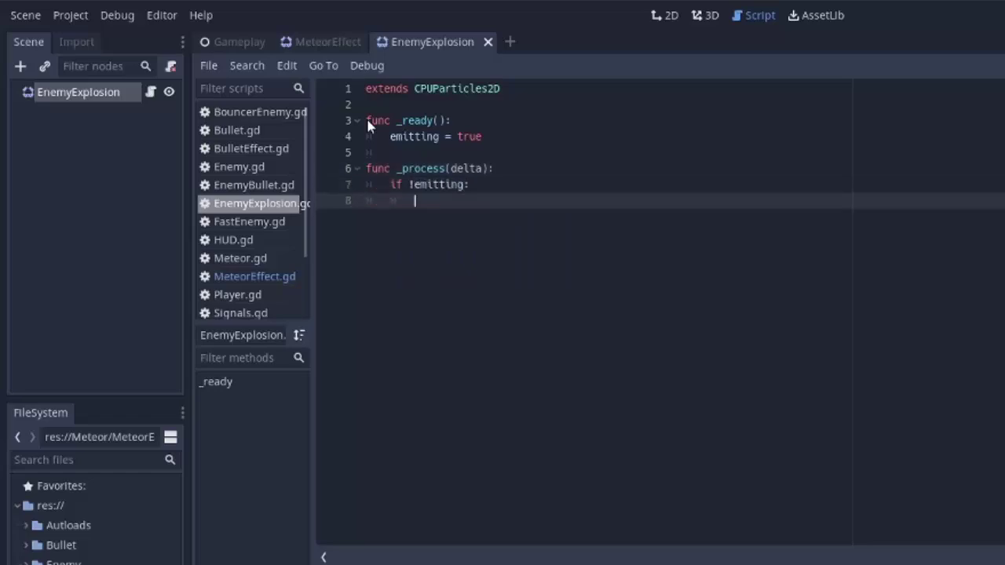
type("r")
key("BackSpace")
type("queue_free()")
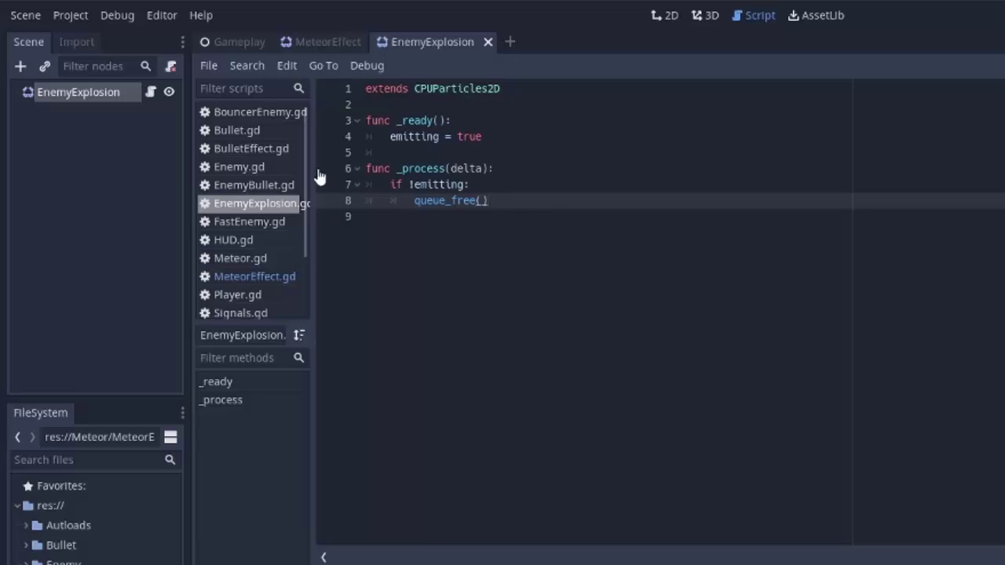
In Enemy.gd, declare plEnemyExplosion below plBullet, preloading "res://Enemy/EnemyExplosion.tscn".
left_click(261, 170)
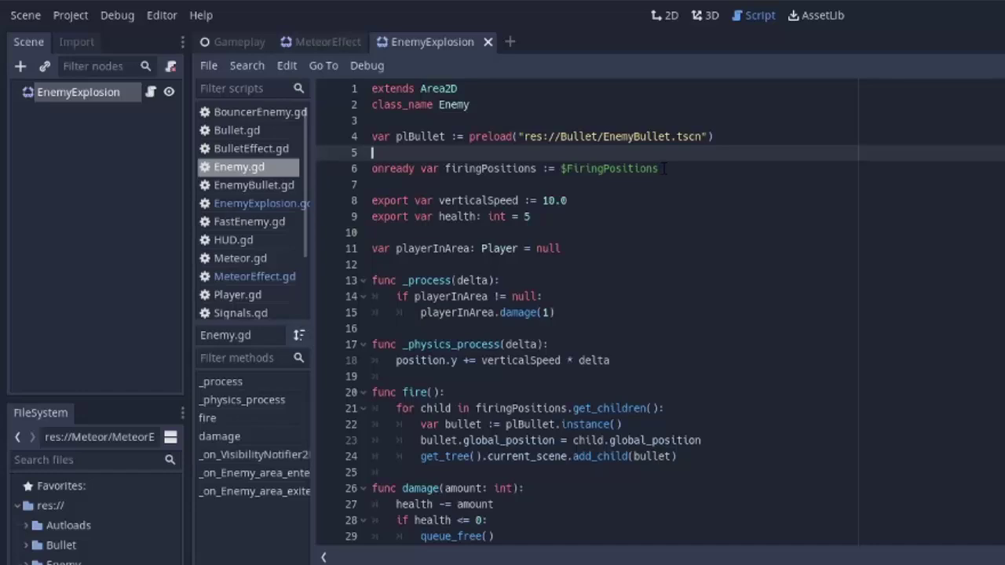
left_click(754, 128)
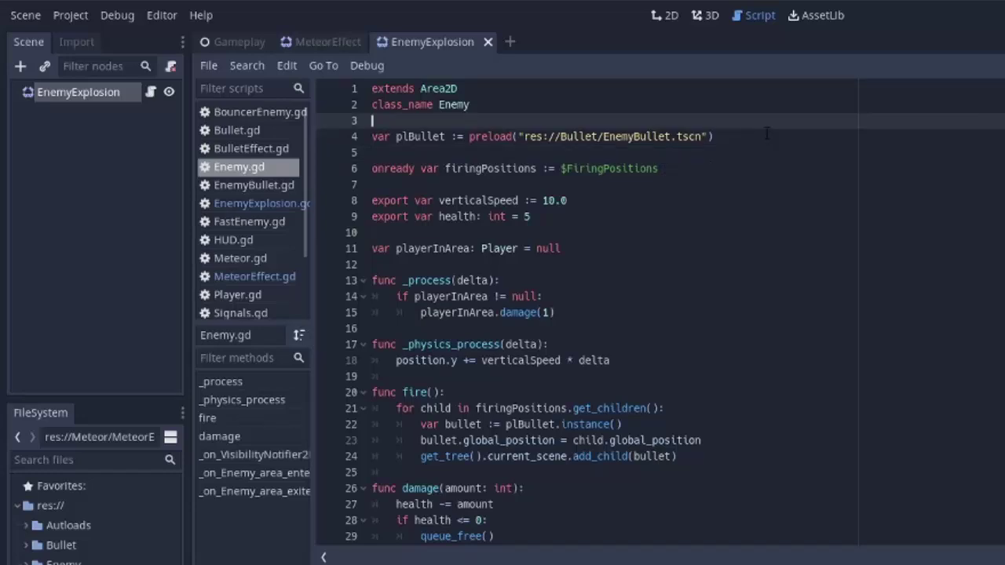
left_click(766, 134)
key("Return")
type("var plEnemyExplosion :")
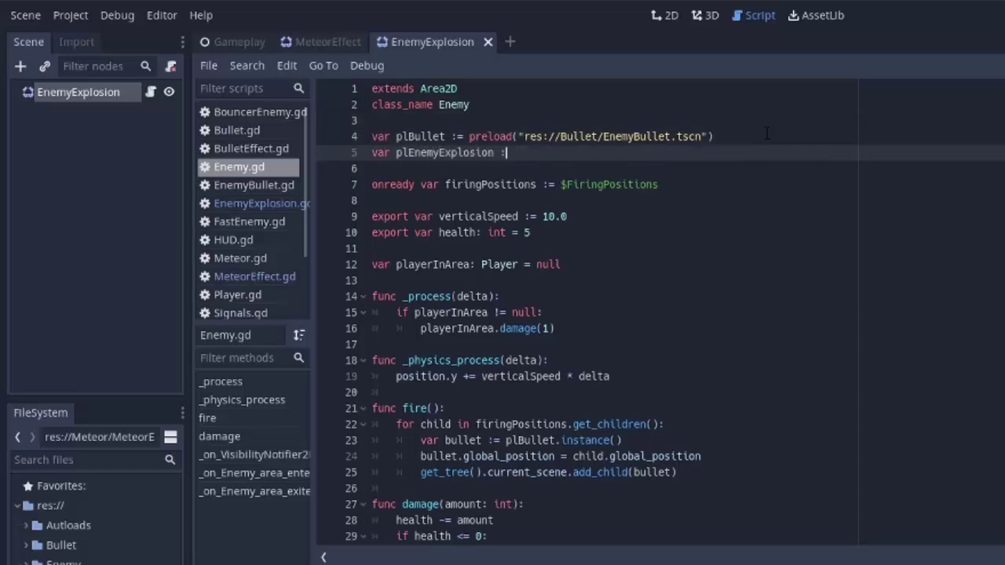
key("Down")
key("Down")
key("Down")
key("Down")
key("Down")
key("Down")
key("Down")
key("Down")
key("Down")
key("Down")
key("Down")
key("Down")
key("Down")
key("Down")
key("Down")
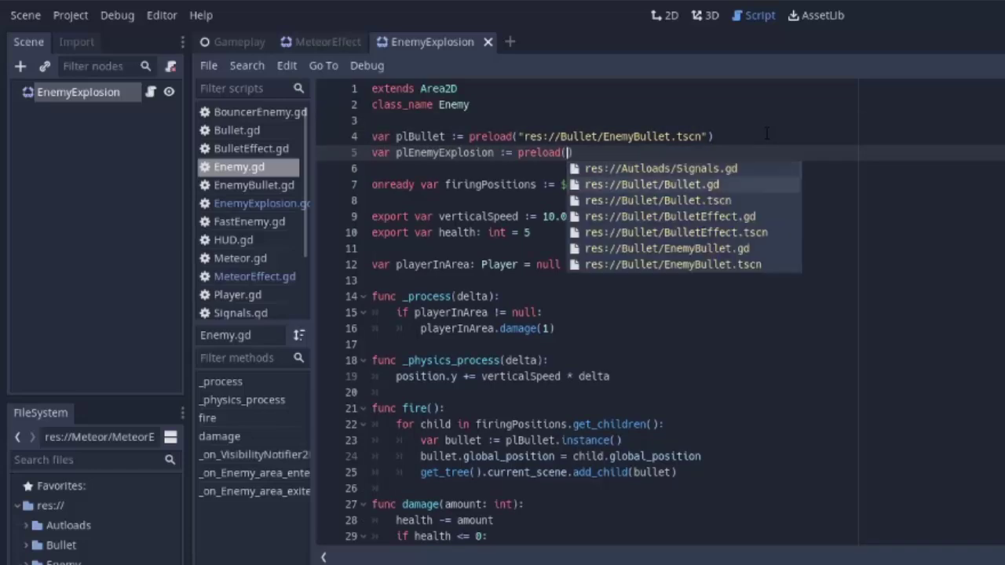
key("Up")
key("Up")
key("Up")
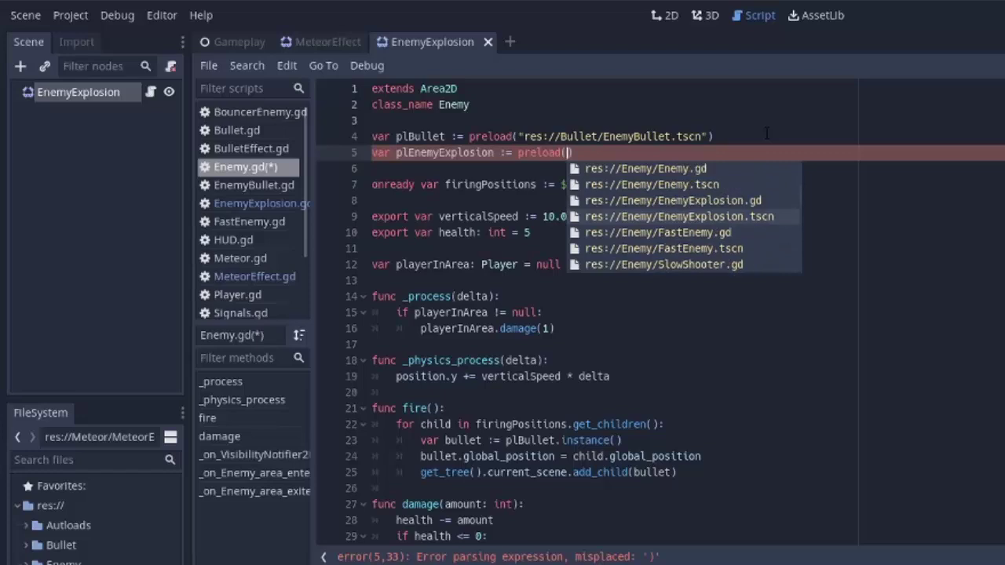
key("Return")
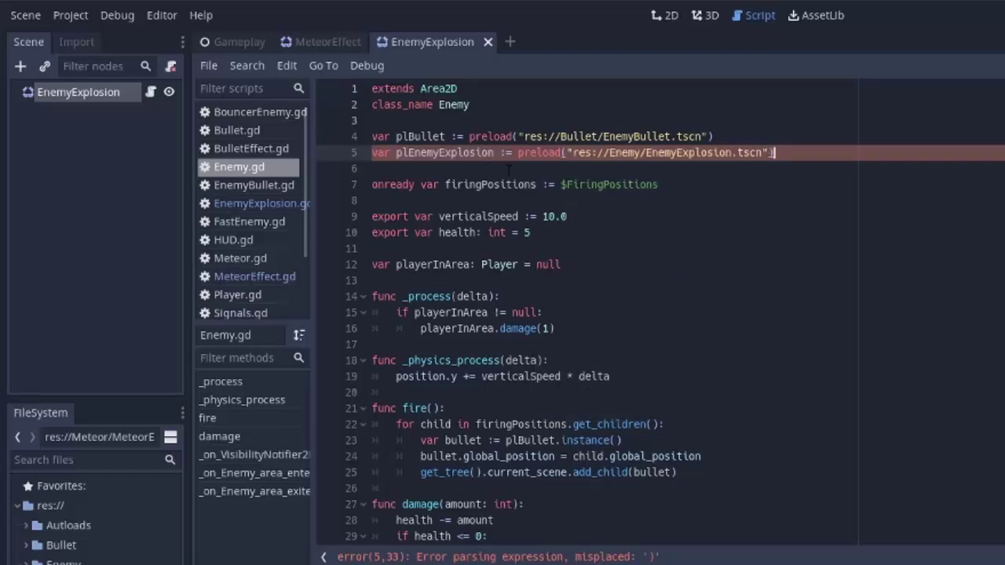
In the damage function, above queue_free() in the health <= 0 branch, add var effect := plEnemyExplosion.instance().
scroll(509, 169, "down", 5)
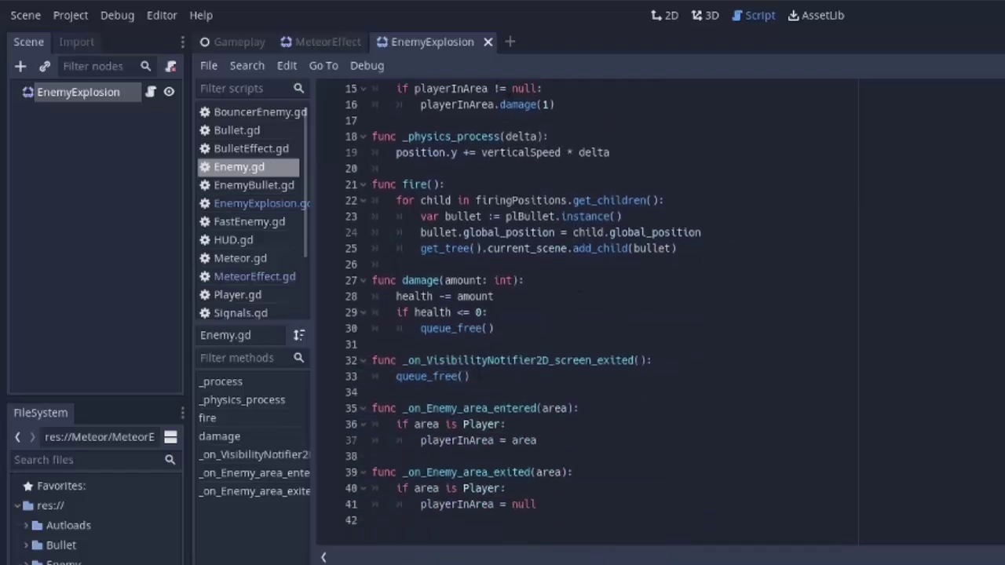
left_click(511, 315)
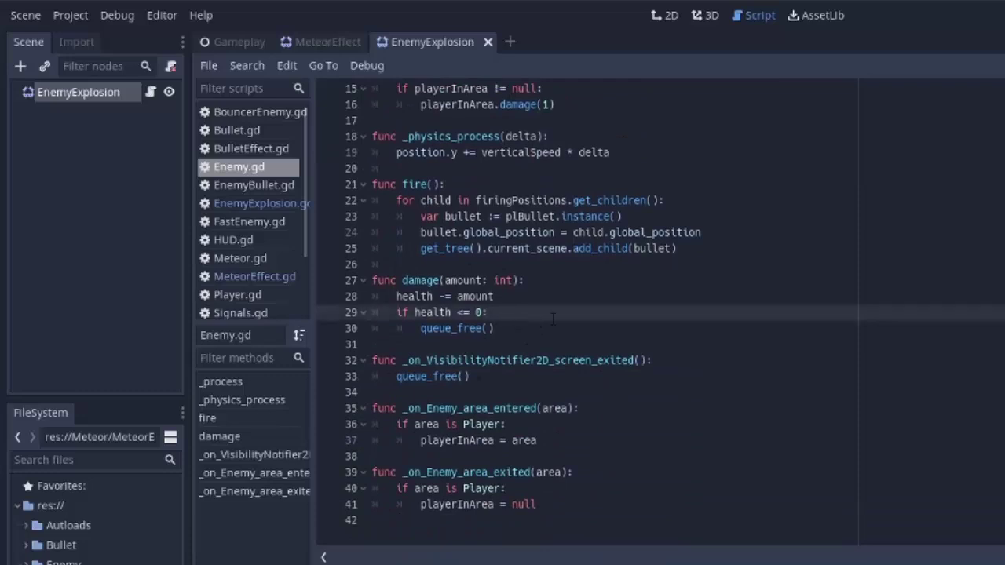
key("Return")
key("Return")
key("Up")
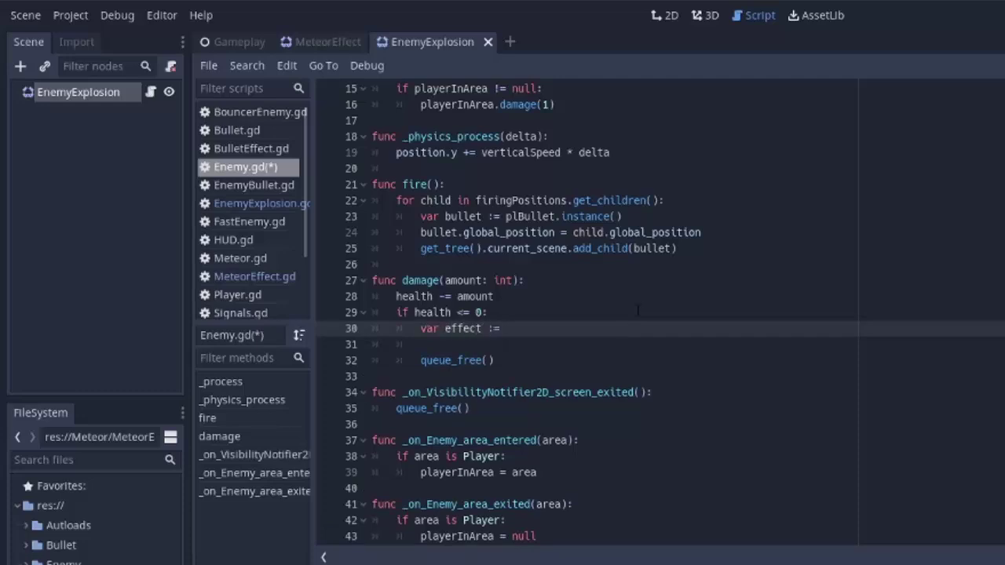
type("var effect := plEnemyExplosion.in")
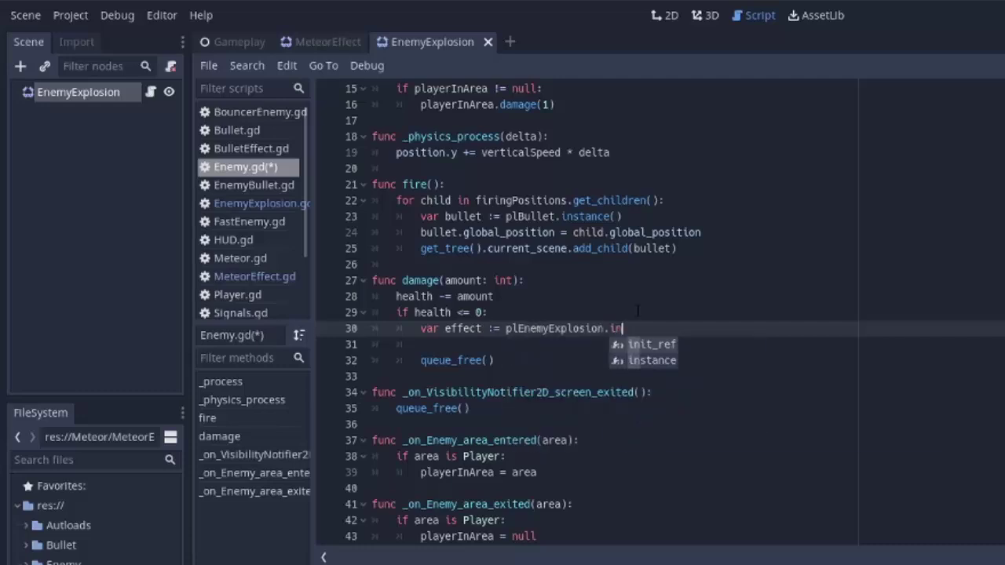
type("stance()")
key("Return")
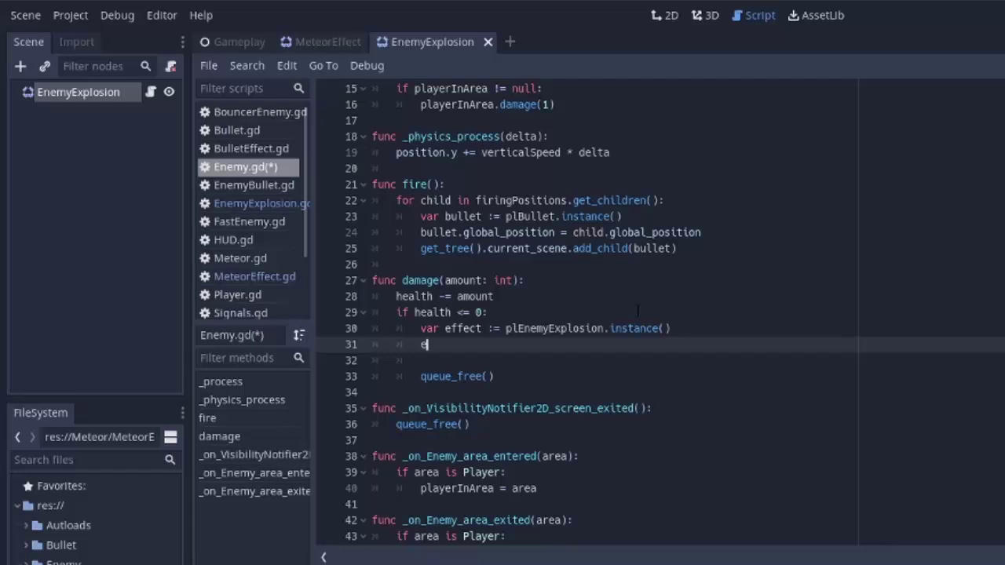
Set effect.global_position to global_position, add effect as a child of get_tree().current_scene, and save the script.
type("effect.global_position = global_position")
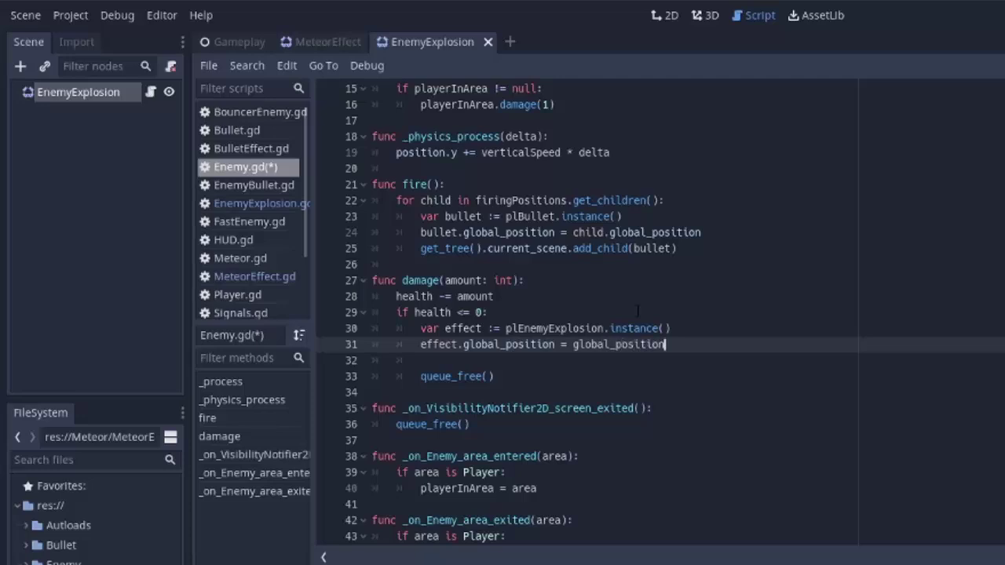
key("Return")
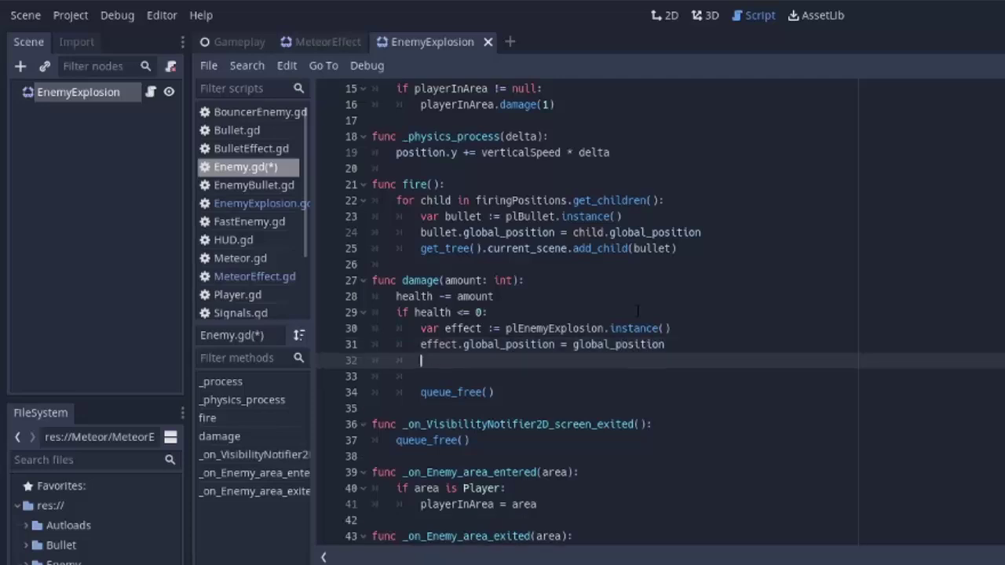
type("get_tree().current_scene.add_child()")
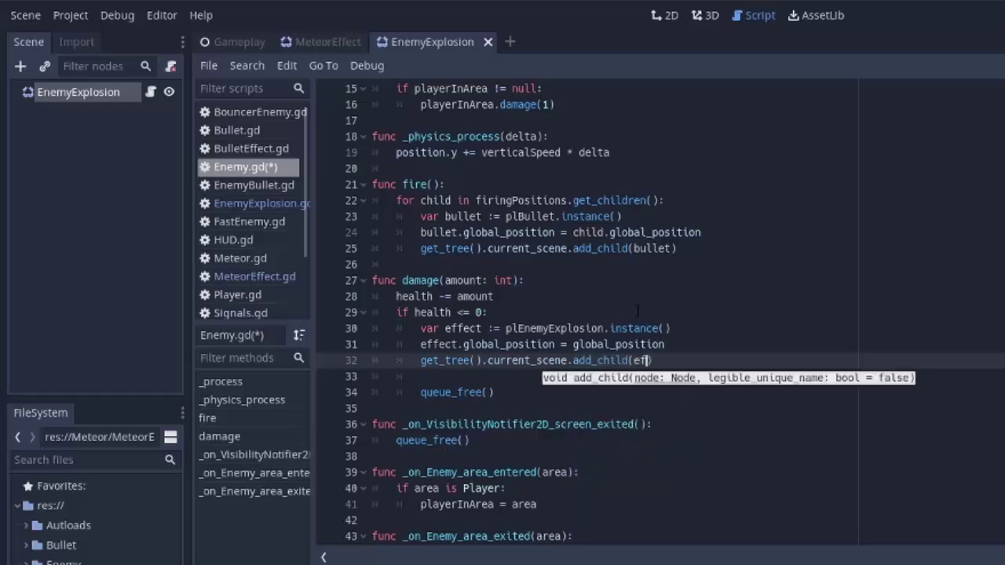
key("Down")
key("ctrl+s")
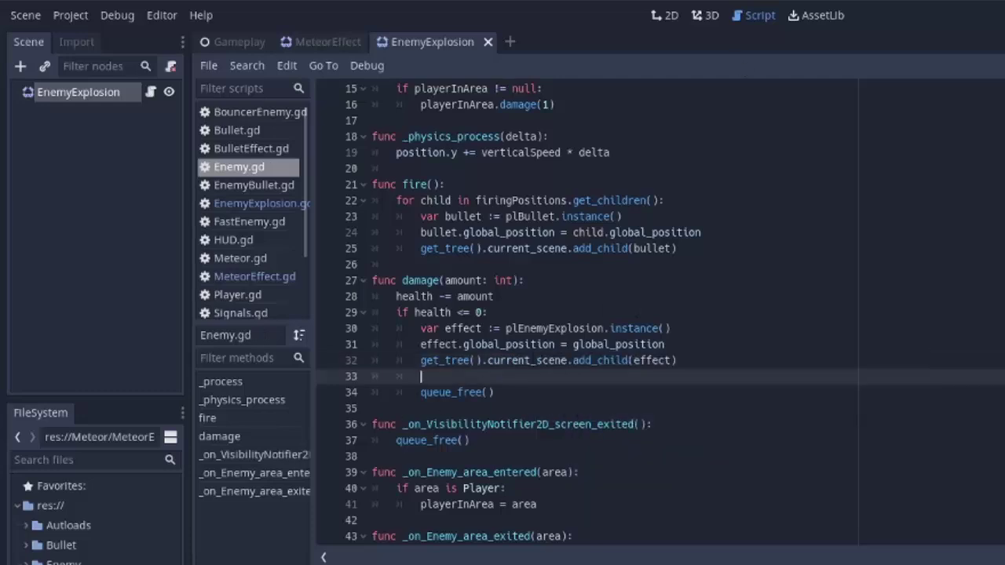
Run the game, shoot at enemies to test the explosion effect, and close the game window.
key("F5")
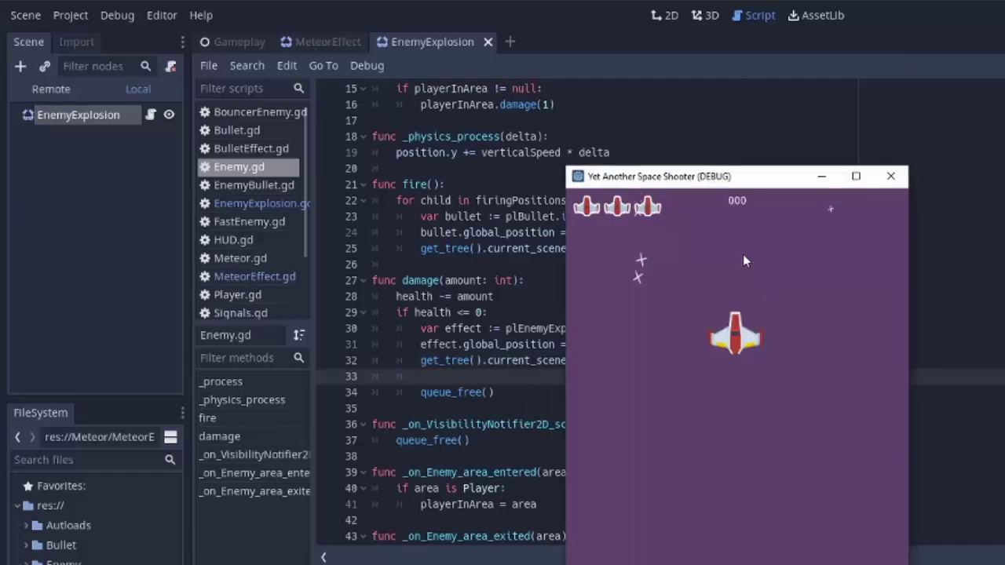
key("Down")
key("Right")
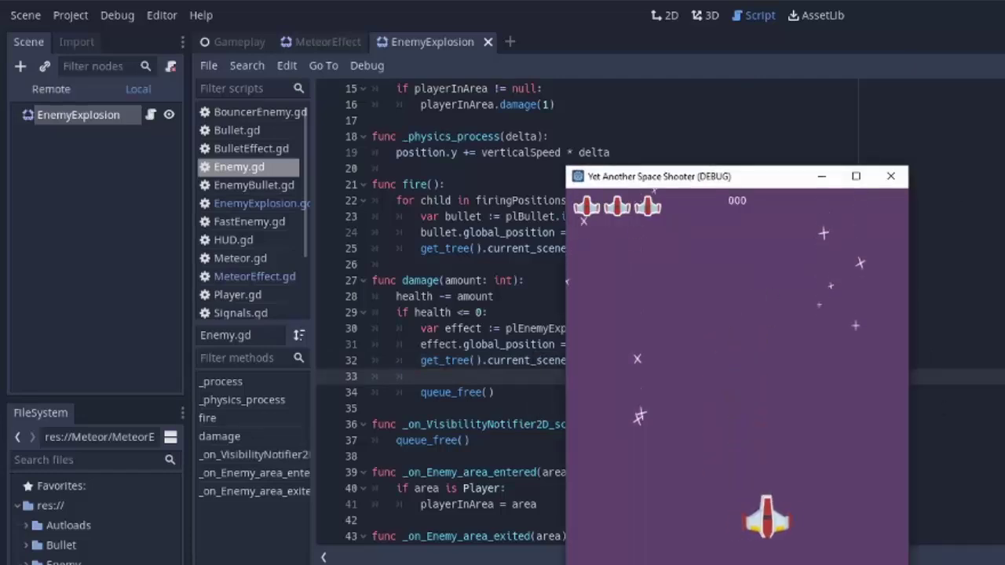
key("Left")
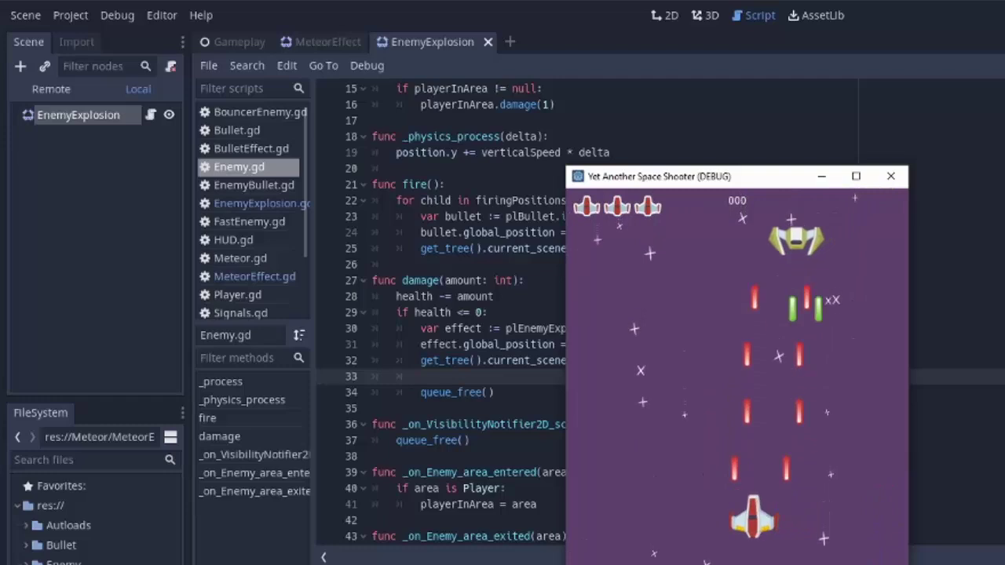
key("Left")
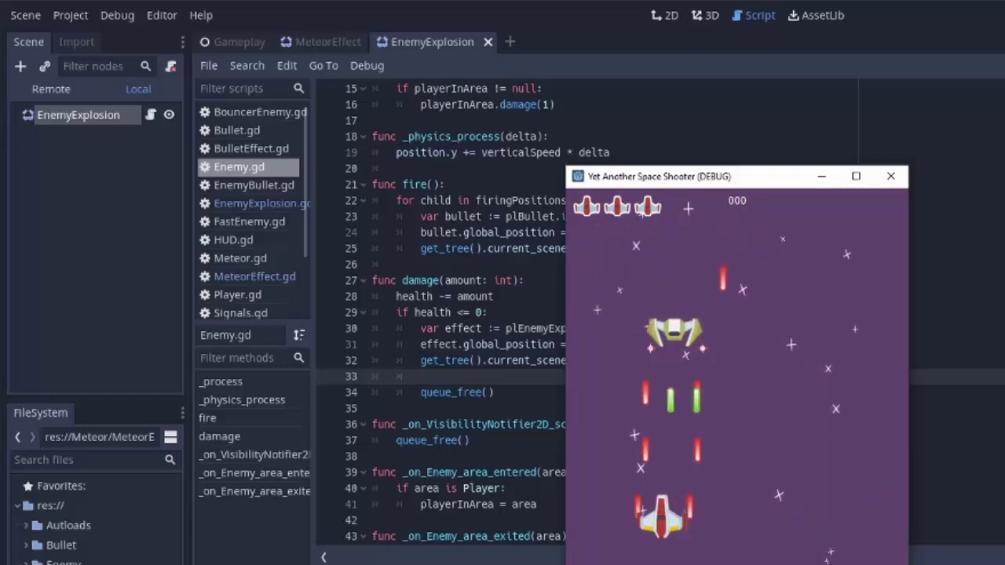
key("Down")
key("Right")
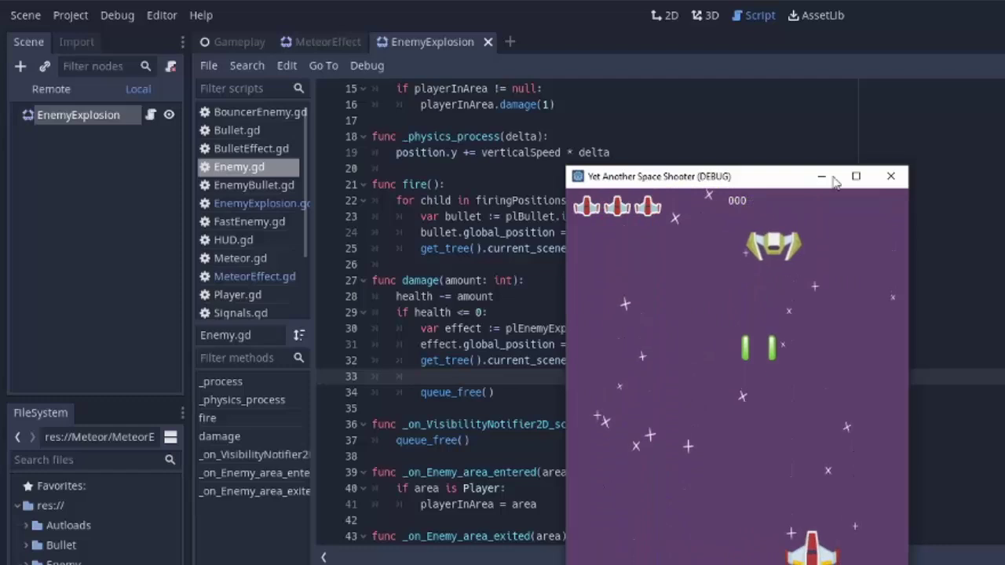
left_click(890, 176)
Select the EnemyExplosion node, disable One Shot, and turn on Emitting to preview the particles continuously.
left_click(129, 92)
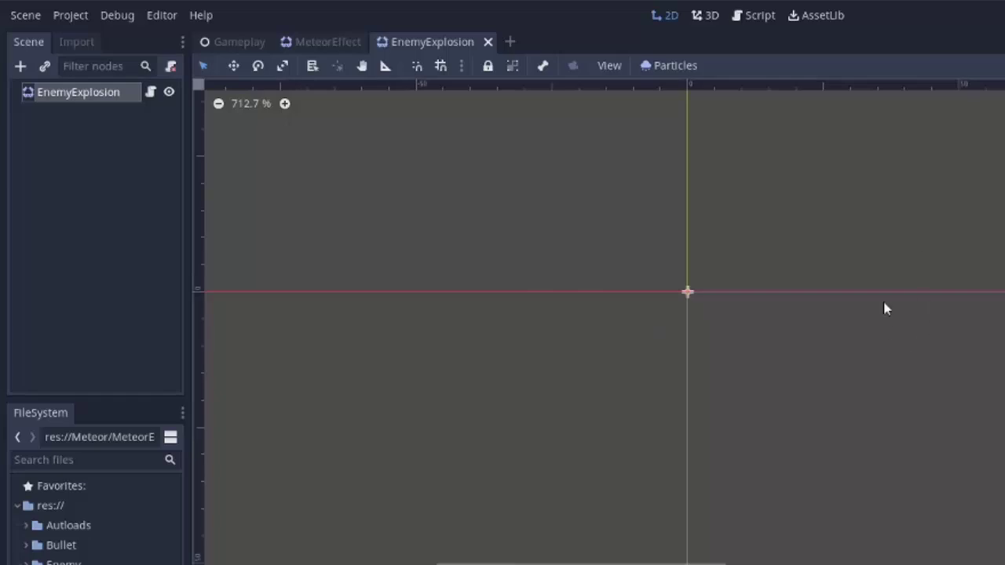
left_click(905, 233)
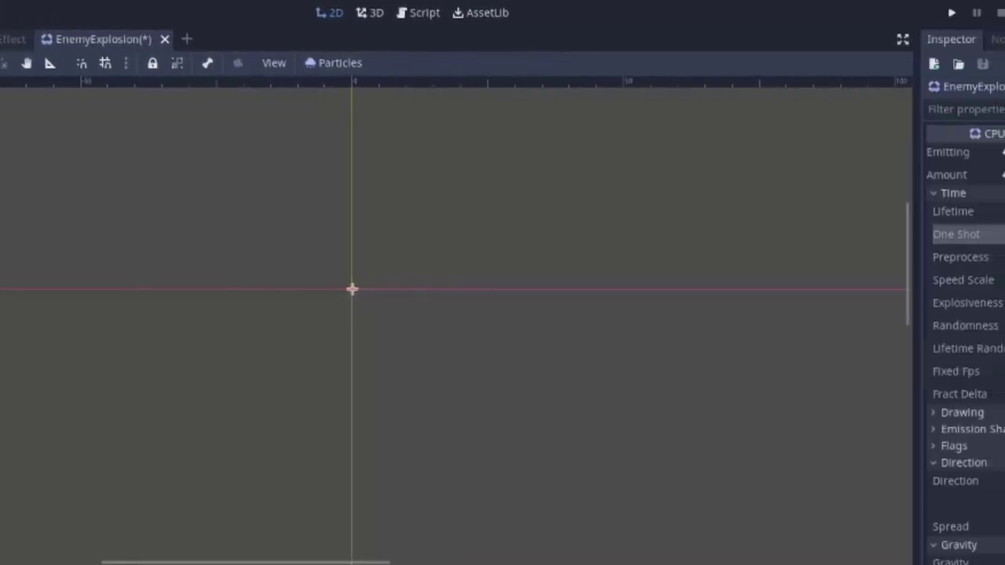
left_click(903, 152)
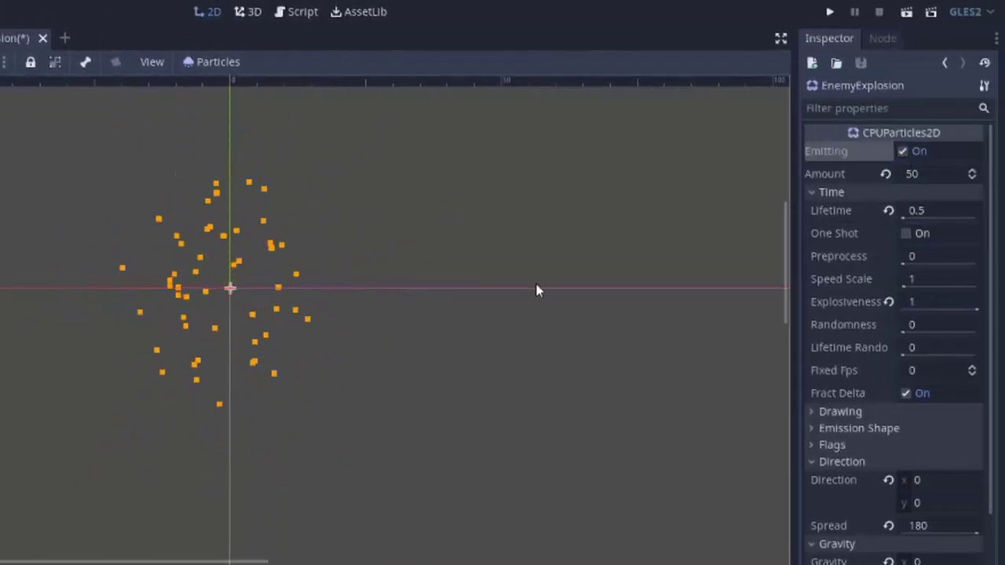
Set the explosion particles' Scale Amount to 5.
scroll(911, 290, "down", 8)
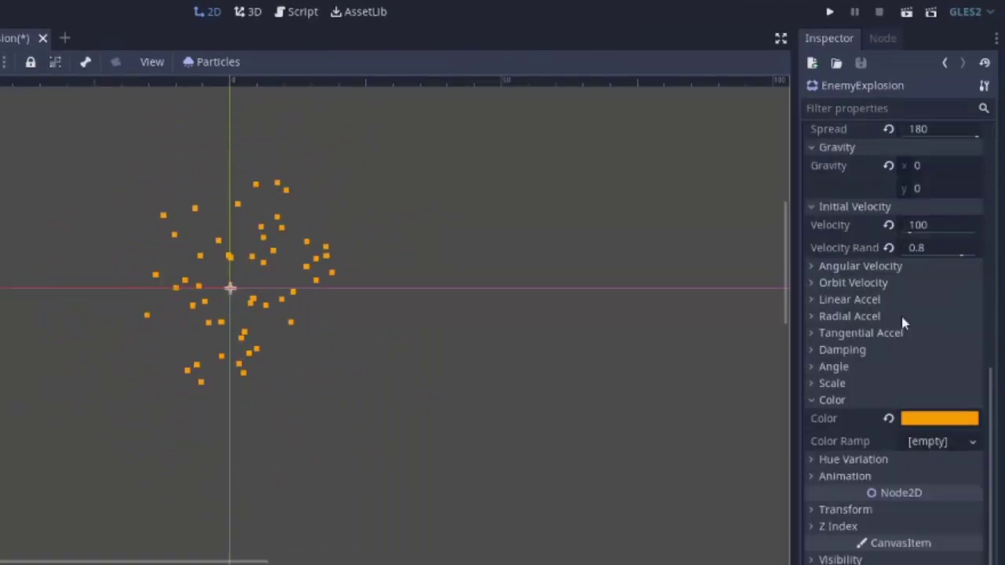
left_click(860, 384)
left_click(911, 400)
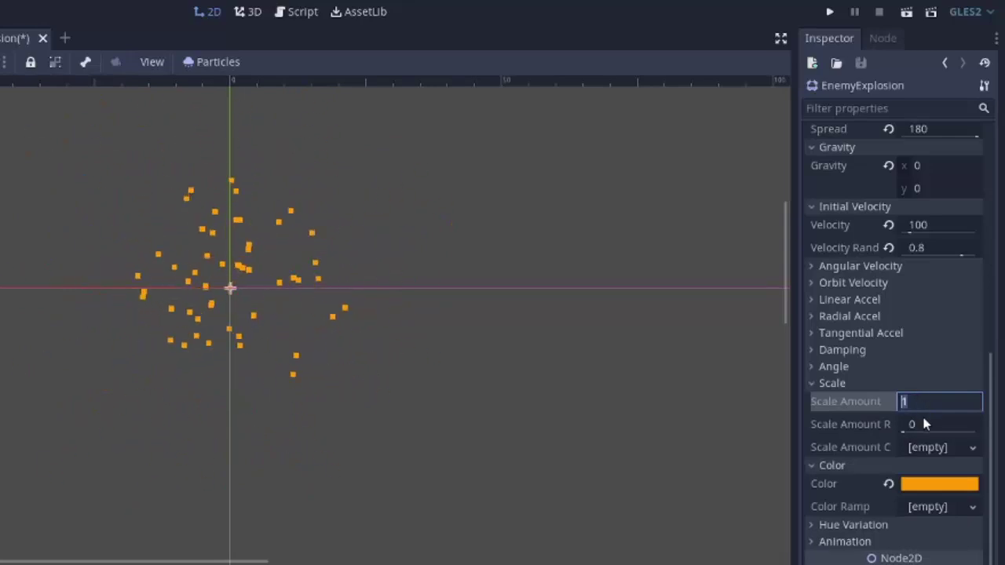
type("5")
key("Return")
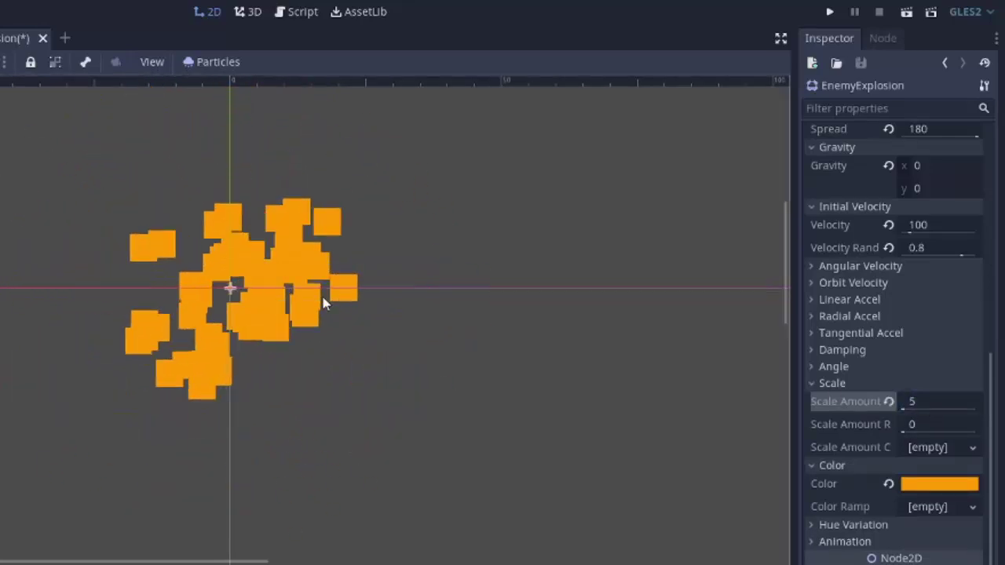
Set the particles' scale randomness to 0.19 and the Scale Amount to 4.
scroll(328, 301, "down", 1)
left_click_drag(903, 434, 918, 430)
left_click(928, 402)
type("4")
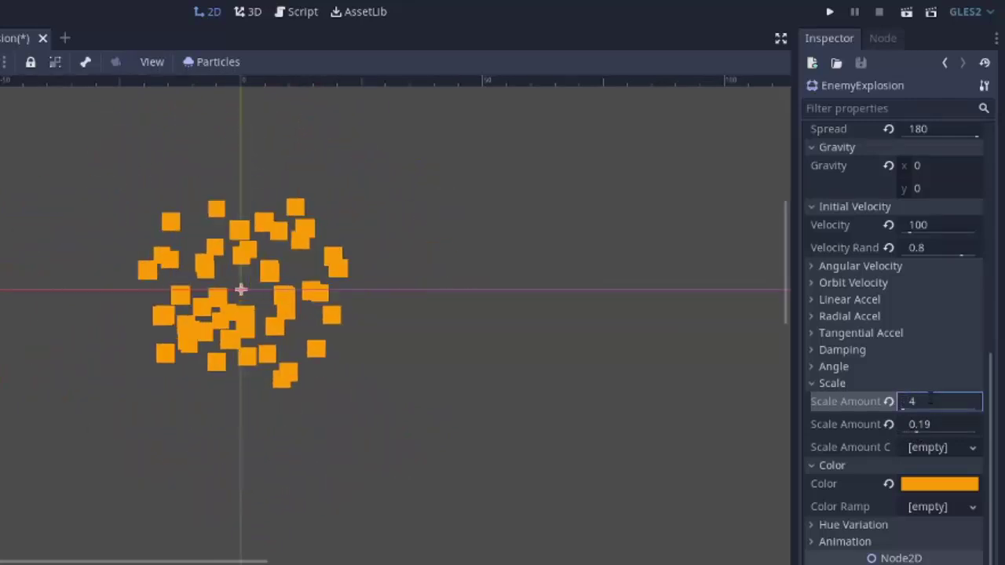
key("Return")
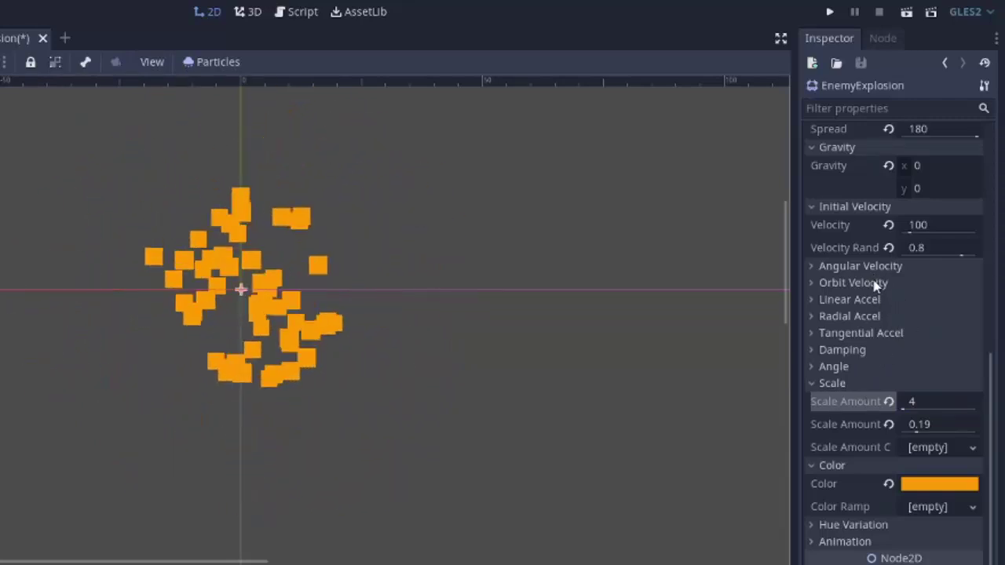
Launch the game and close it again, and re-enable One Shot on the explosion particles.
left_click(829, 12)
left_click(433, 172)
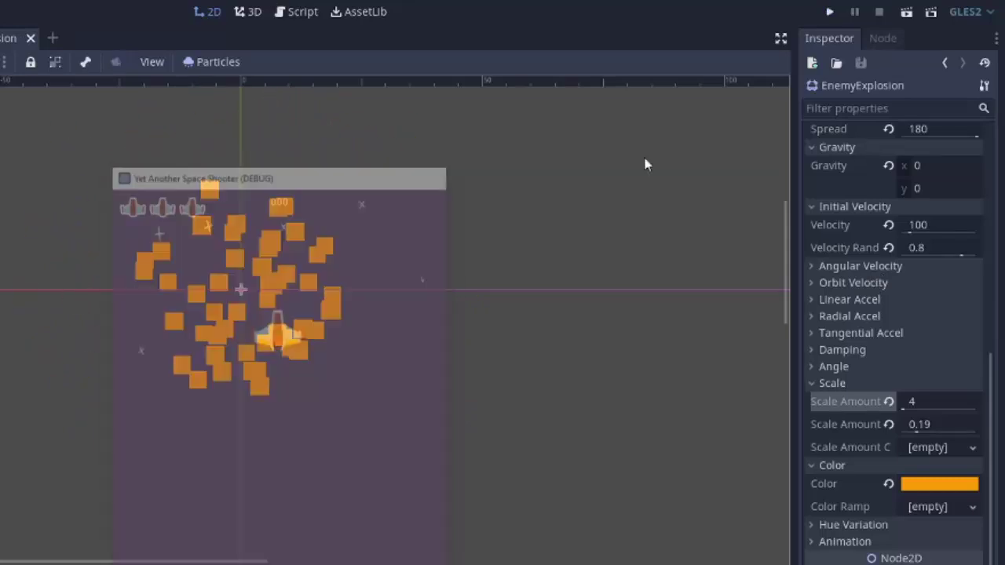
scroll(890, 249, "up", 6)
left_click(907, 233)
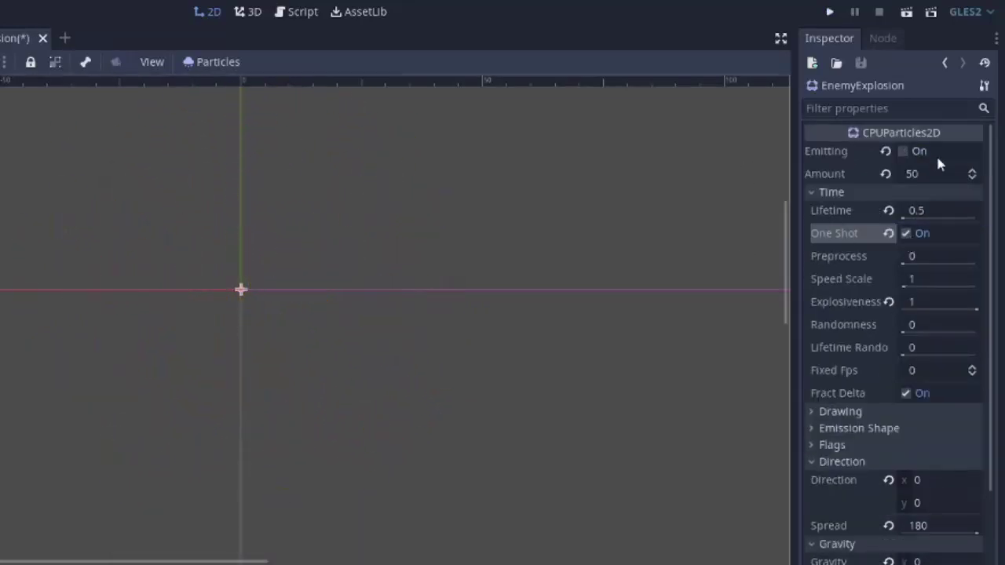
Run the game, move the ship and shoot at enemies to test the larger explosion particles, and close the game window.
left_click(827, 12)
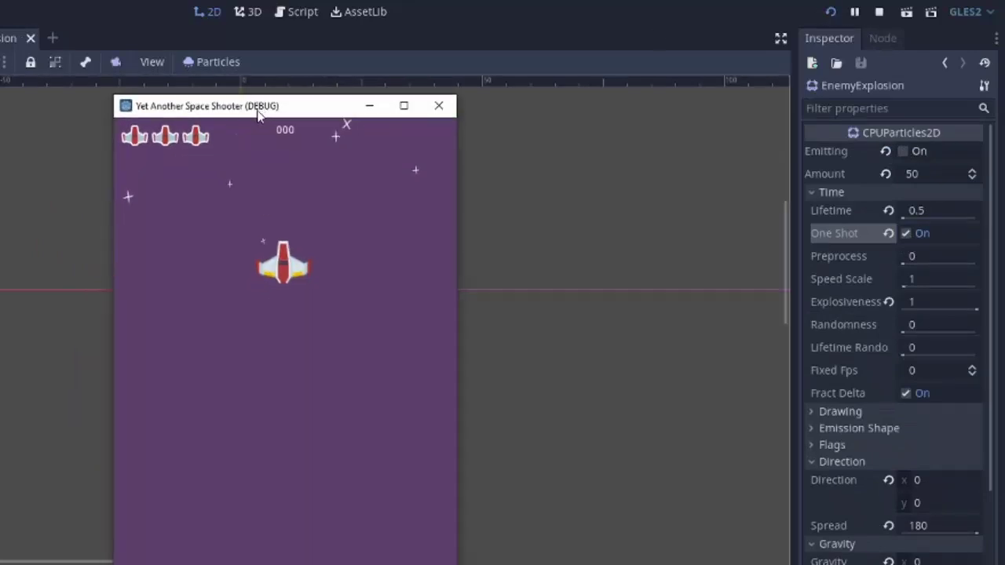
key("Down")
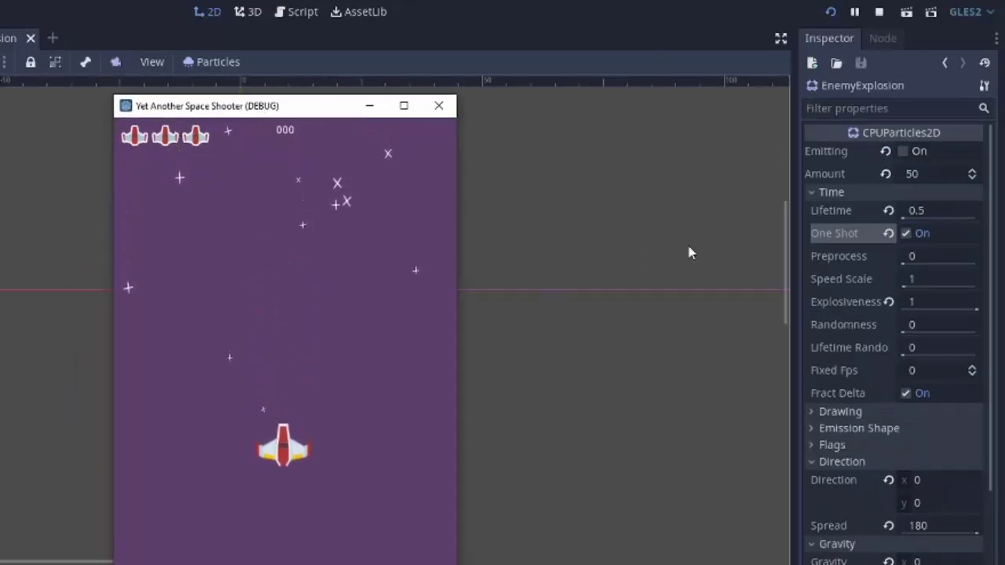
key("Left")
key("Up")
key("space")
key("Down")
key("Right")
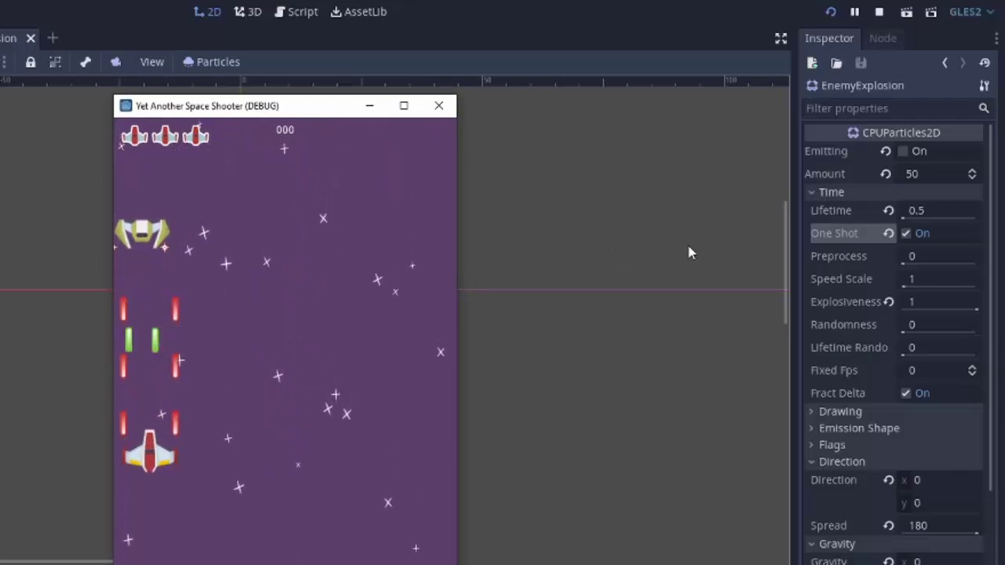
key("Left")
key("space")
key("Up")
key("Right")
key("Left")
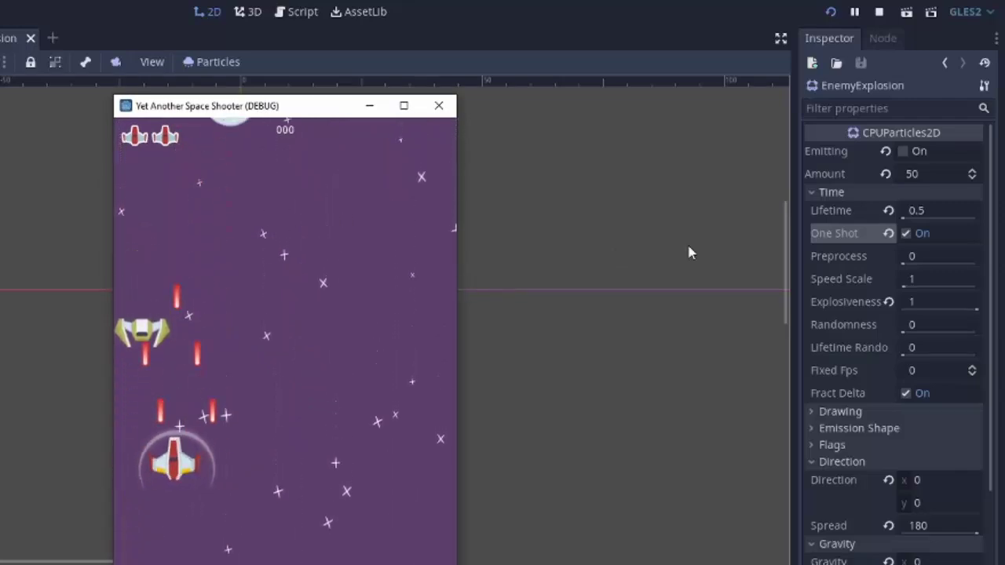
key("Down")
key("Right")
key("Right")
key("space")
key("Up")
key("Left")
key("Down")
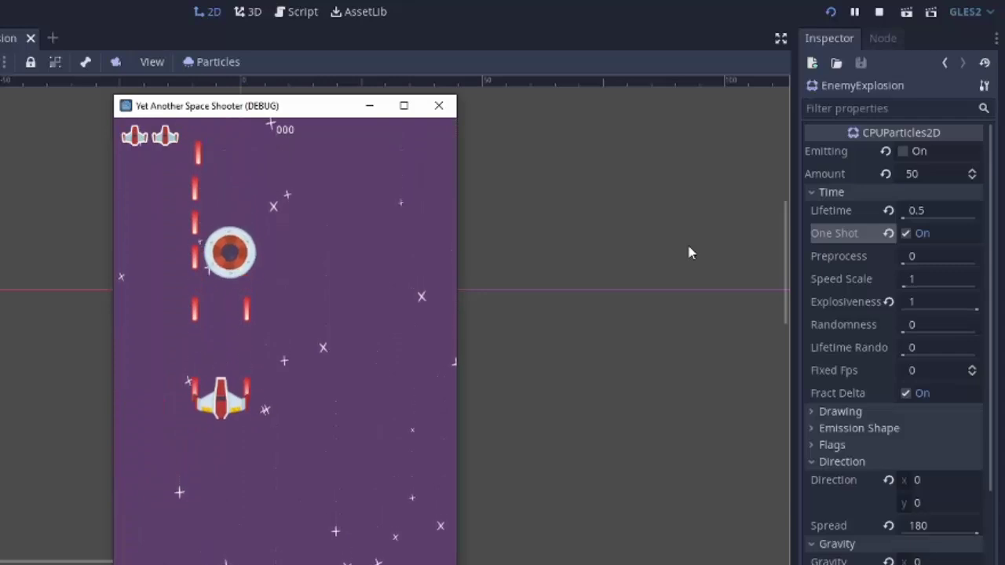
key("Right")
key("Down")
key("Right")
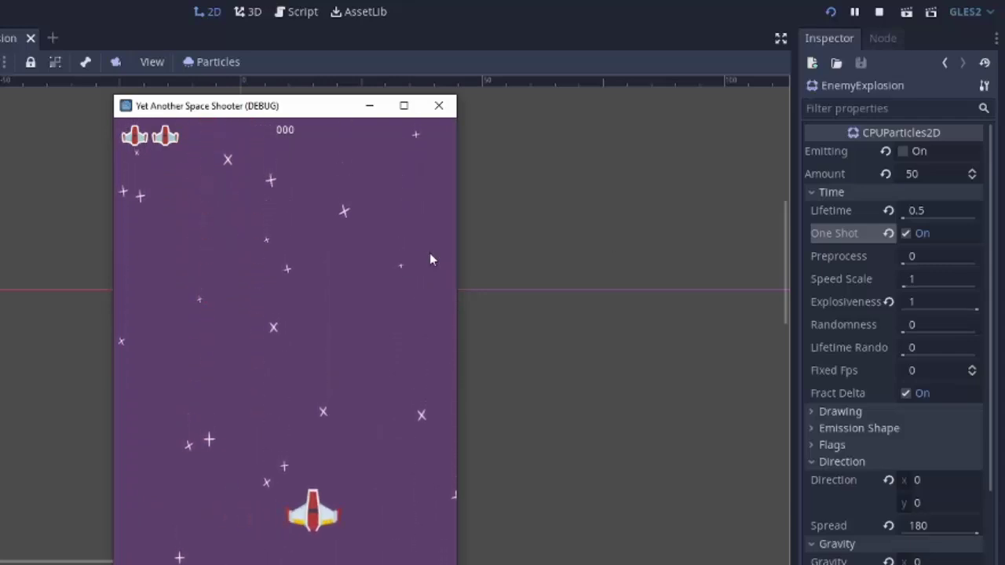
left_click(445, 106)
Reset the particles' Color to its default and create a new Gradient for the Color Ramp.
scroll(853, 333, "down", 5)
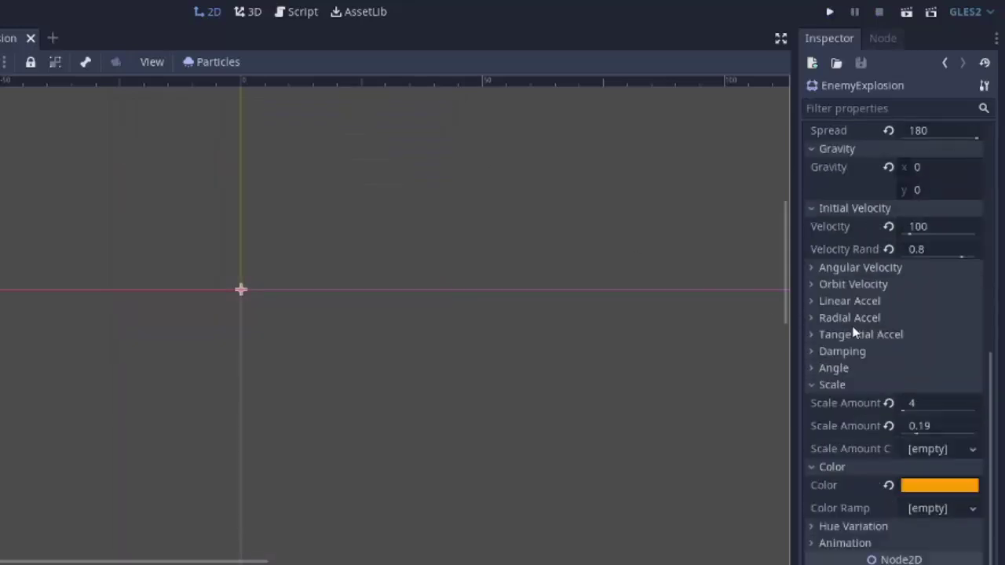
scroll(838, 402, "down", 1)
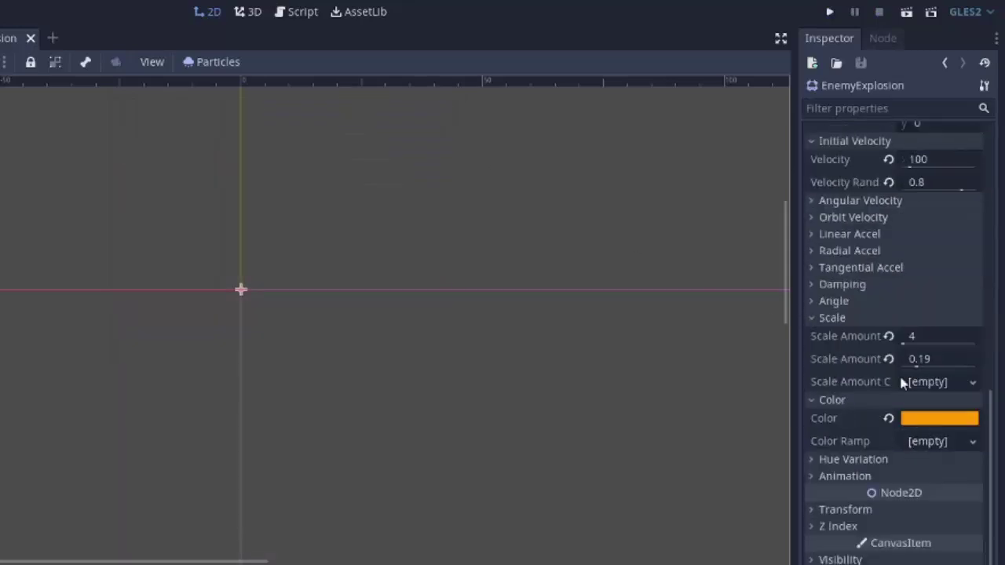
left_click(889, 420)
left_click(926, 442)
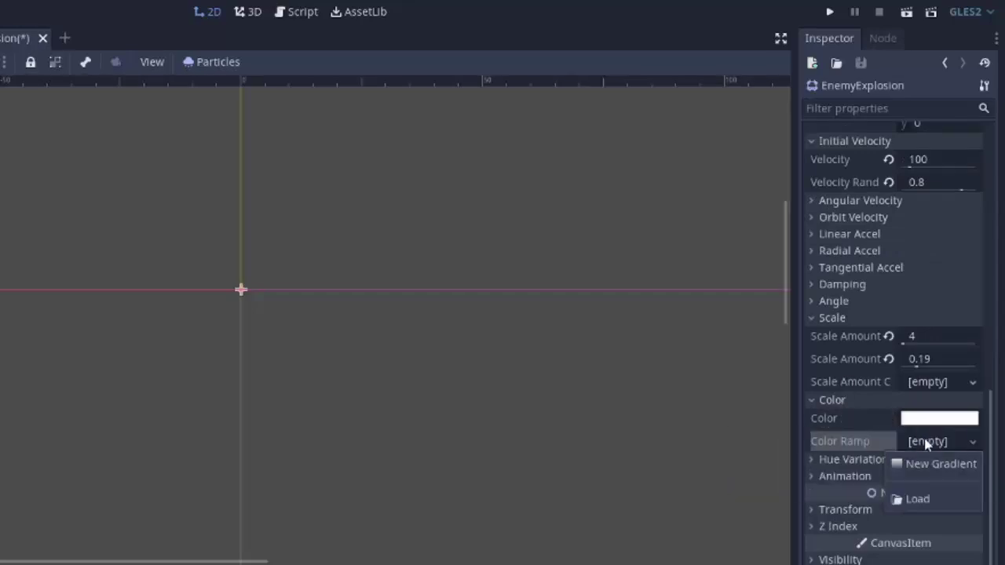
left_click(923, 466)
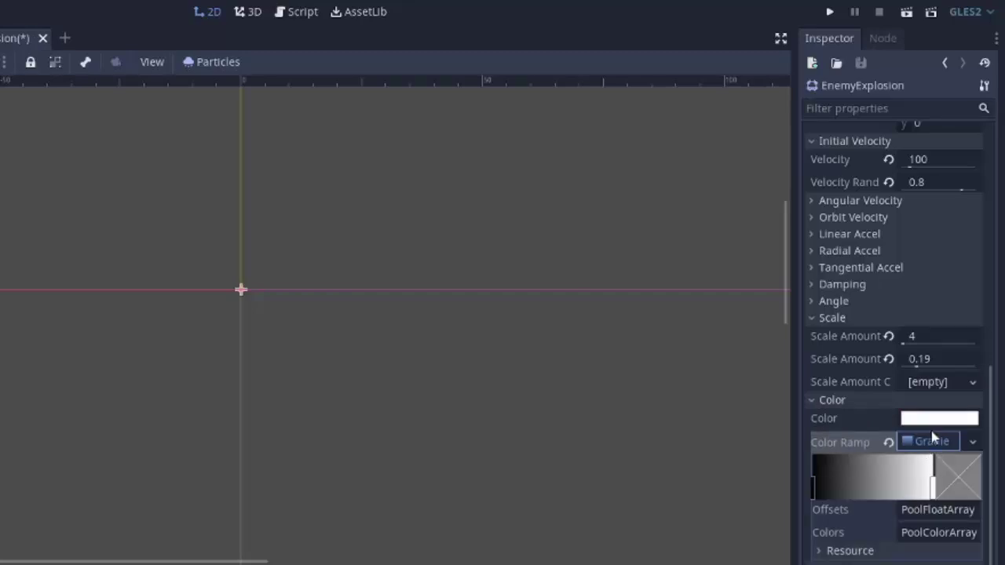
Set the first color of the Color Ramp gradient to orange, ff7d00.
scroll(931, 436, "down", 3)
left_click(910, 453)
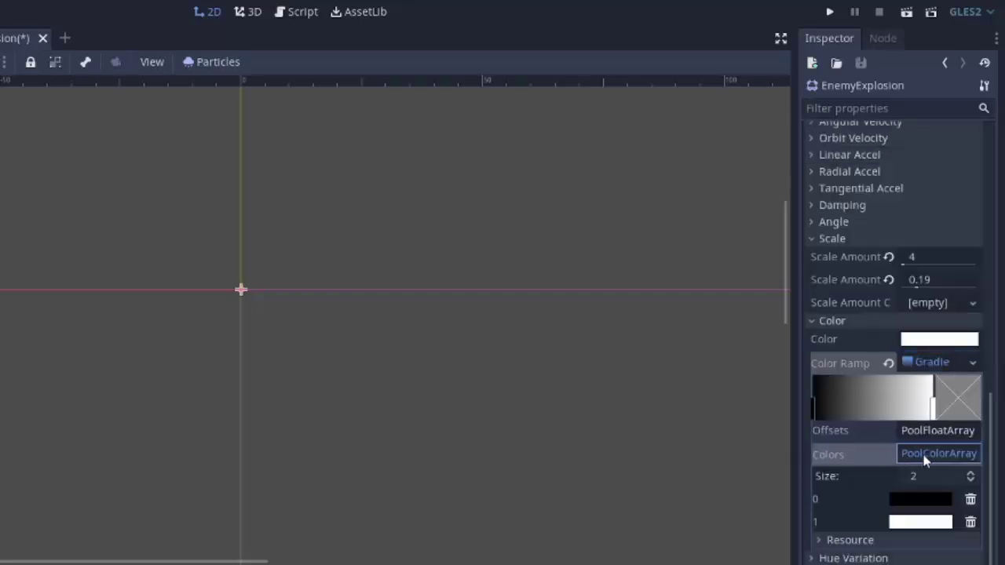
left_click(911, 499)
left_click_drag(870, 157, 868, 117)
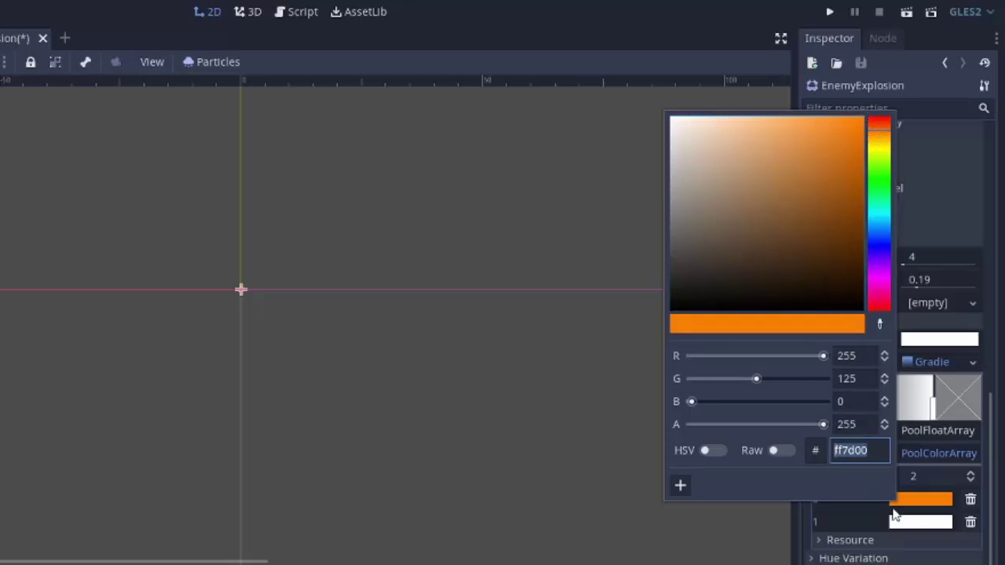
Set the gradient's second color to ff7d00 and lower its alpha to 0.
left_click(911, 520)
left_click(929, 522)
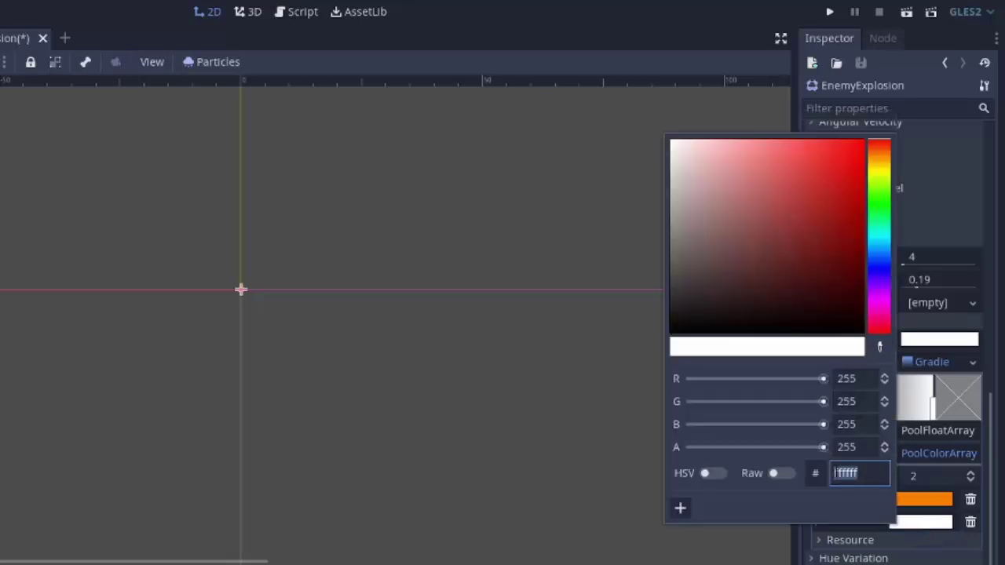
left_click(867, 472)
type("ff7d00")
left_click(868, 446)
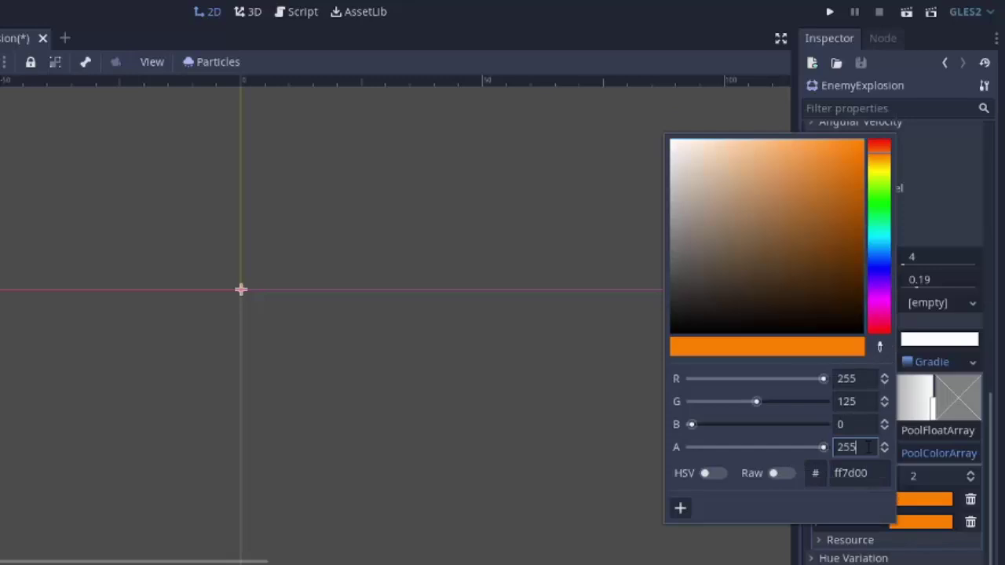
left_click_drag(817, 451, 672, 451)
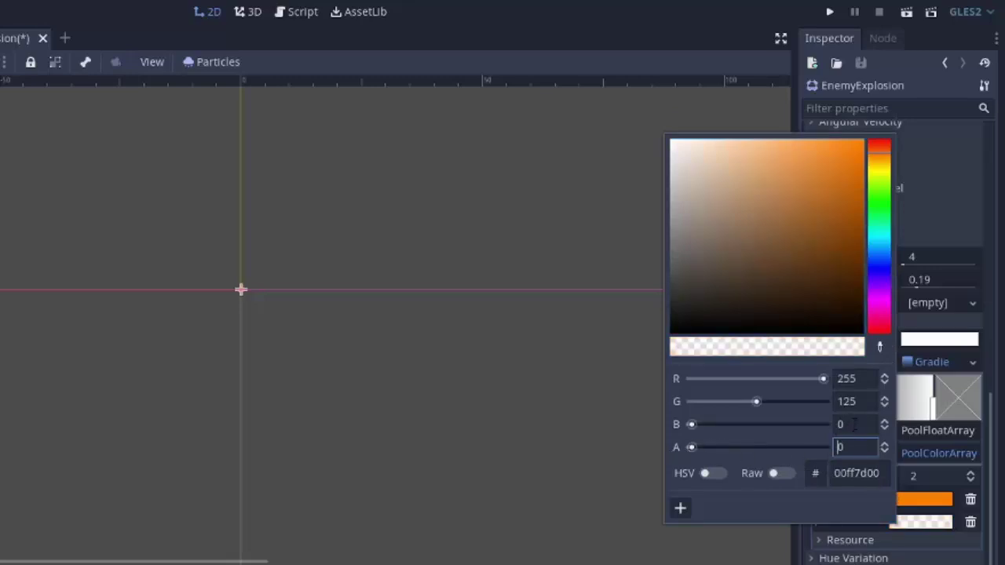
left_click(934, 499)
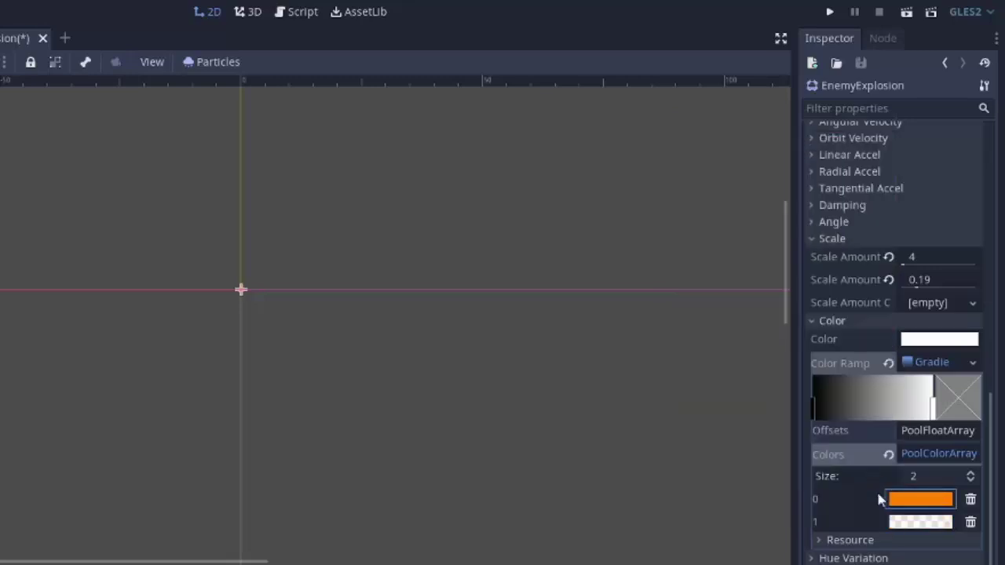
Save the EnemyExplosion scene and trigger one emission to preview the new color ramp.
key("ctrl+s")
scroll(871, 170, "up", 8)
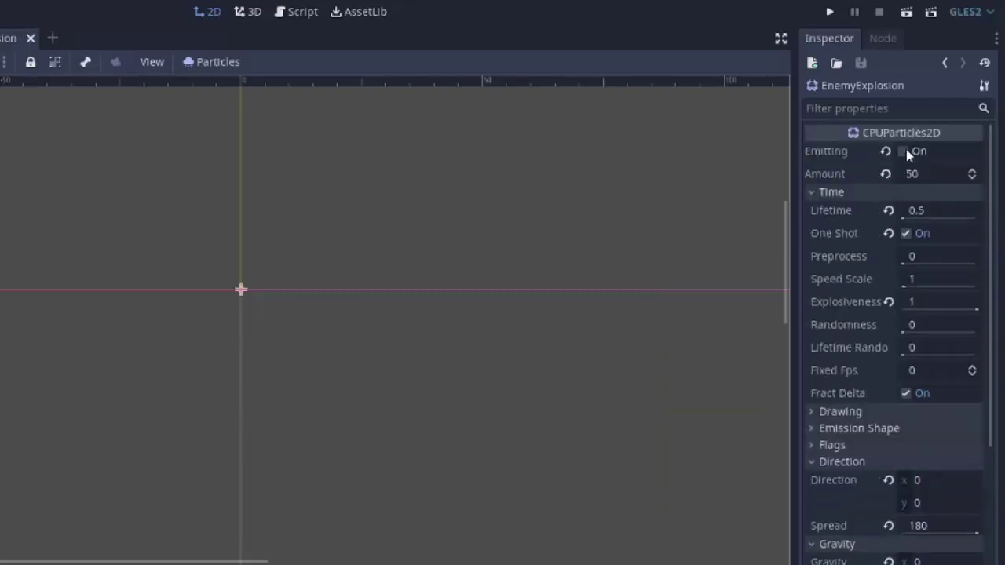
left_click(903, 152)
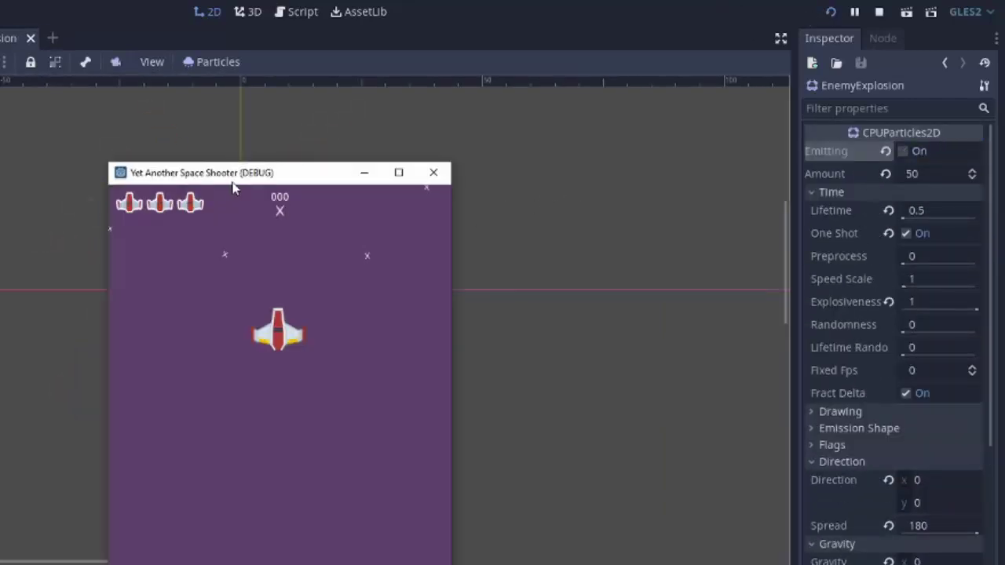
Play-test the game by shooting at enemies to check the fading orange explosion, and close the game window.
key("space")
key("Left")
key("Up")
key("Down")
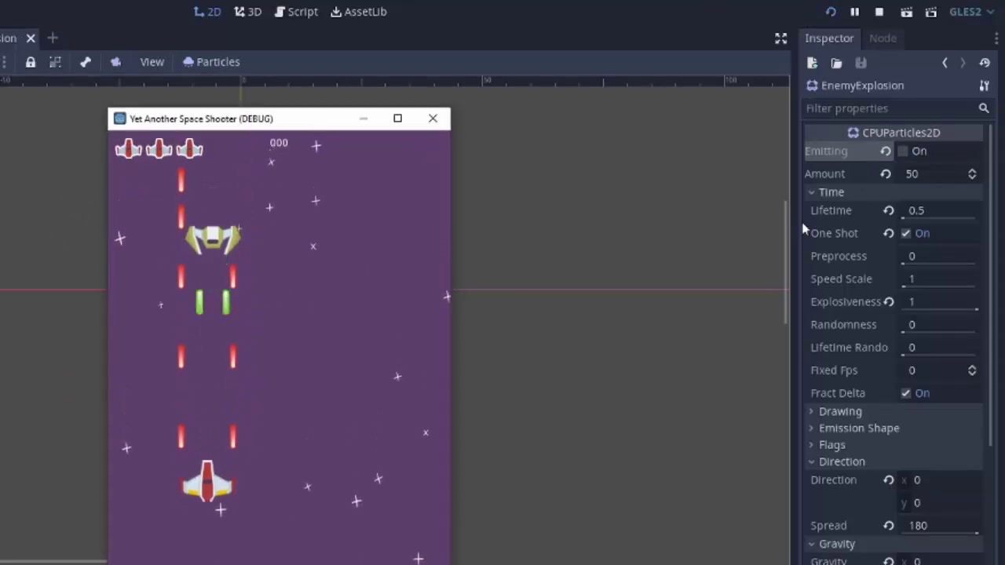
key("Right")
key("Up")
key("Left")
key("Down")
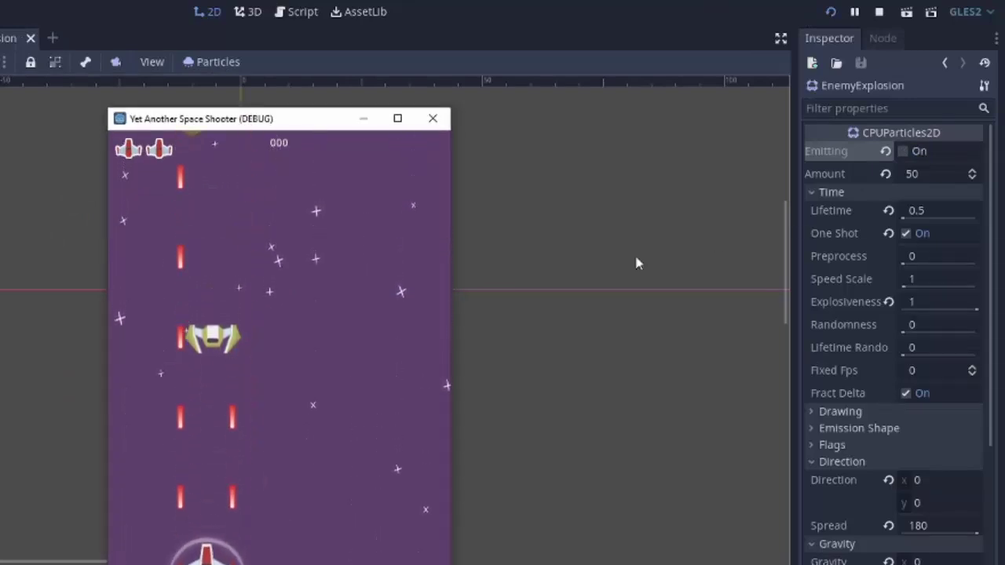
key("Left")
key("space")
key("Up")
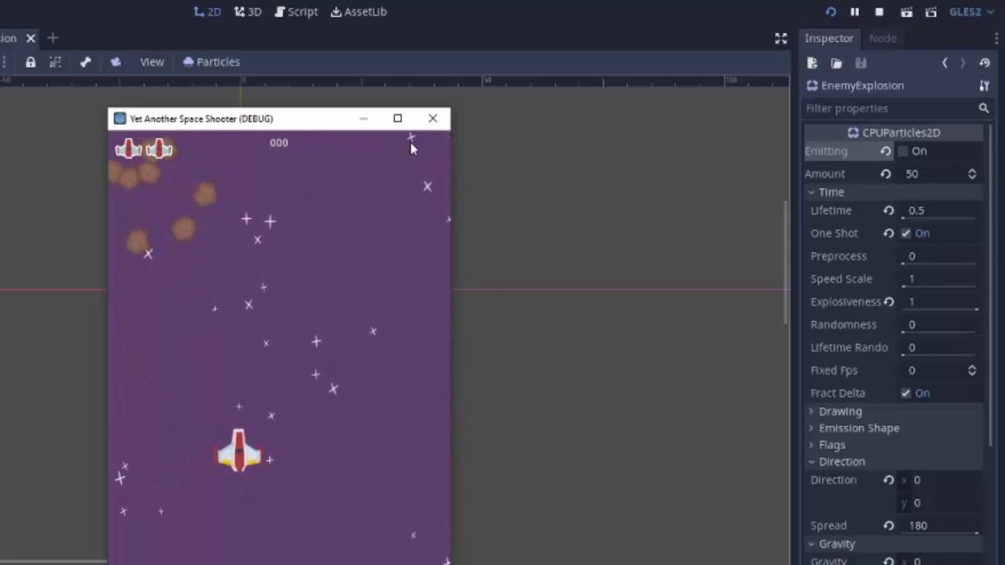
left_click(433, 118)
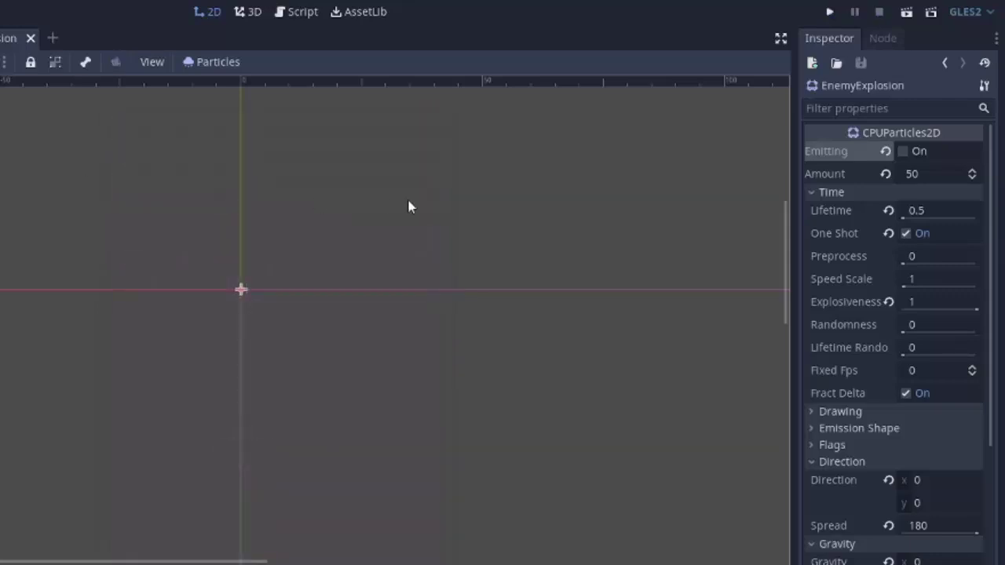